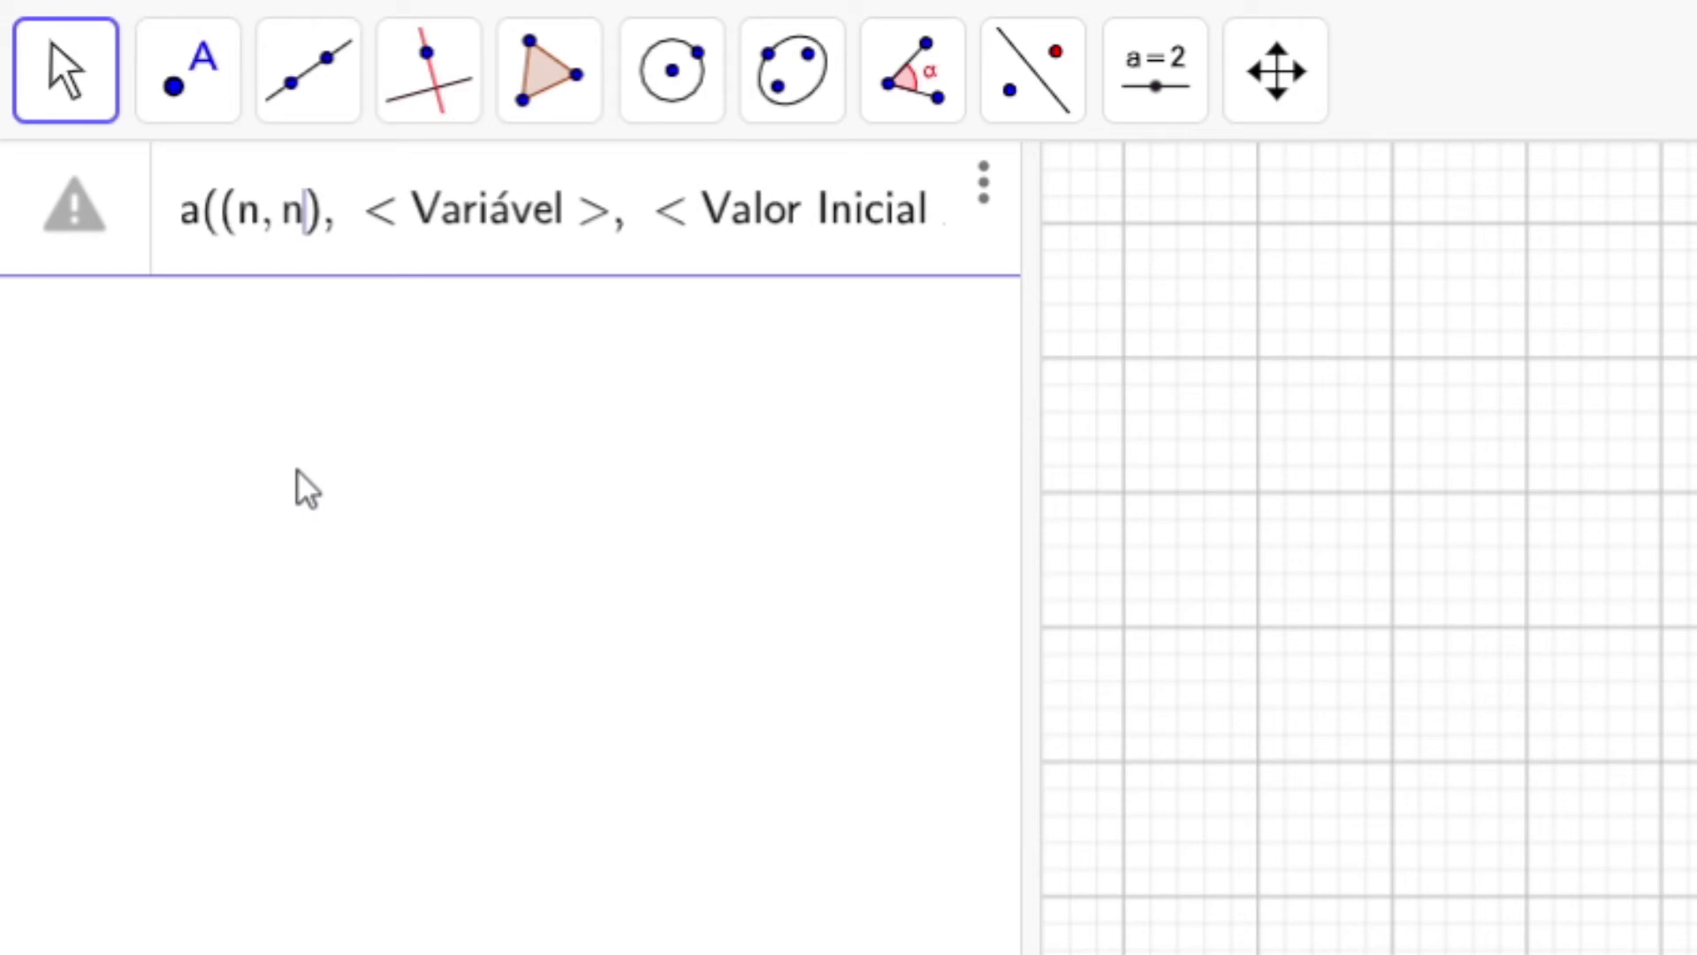
Step: Complete the Sequência command with the point (n, n² − 10n), variable n, initial value 1 and final value 10
key(shift+asciicircum)
text(2)
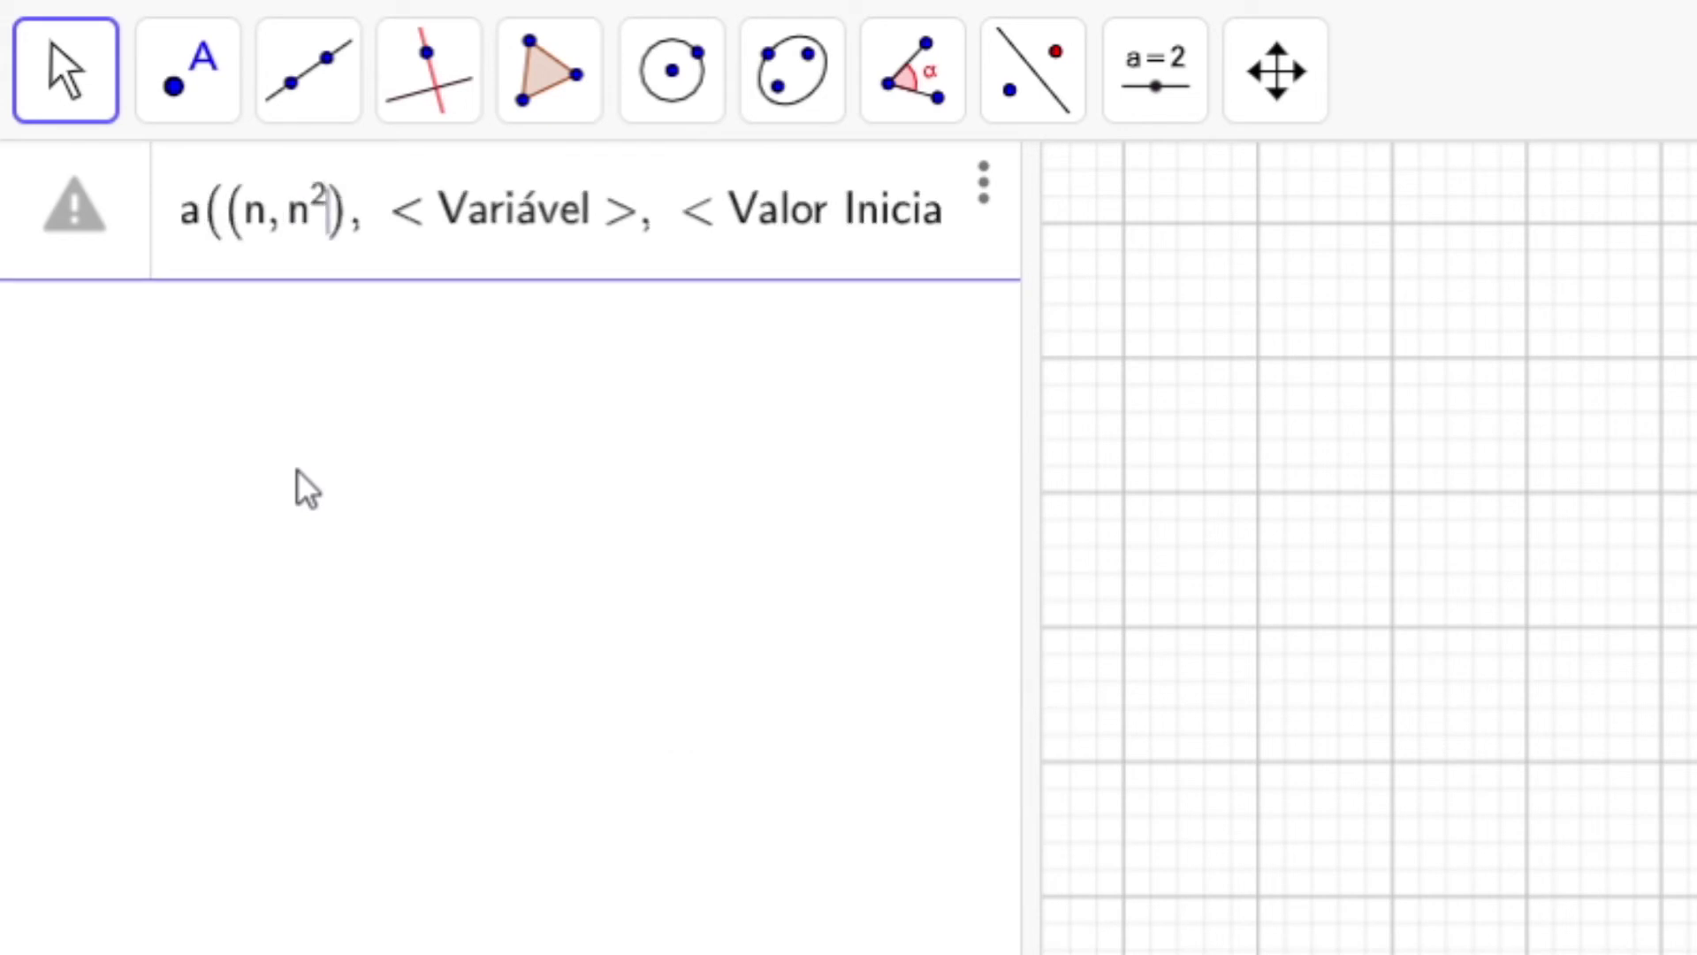
text(-10n)
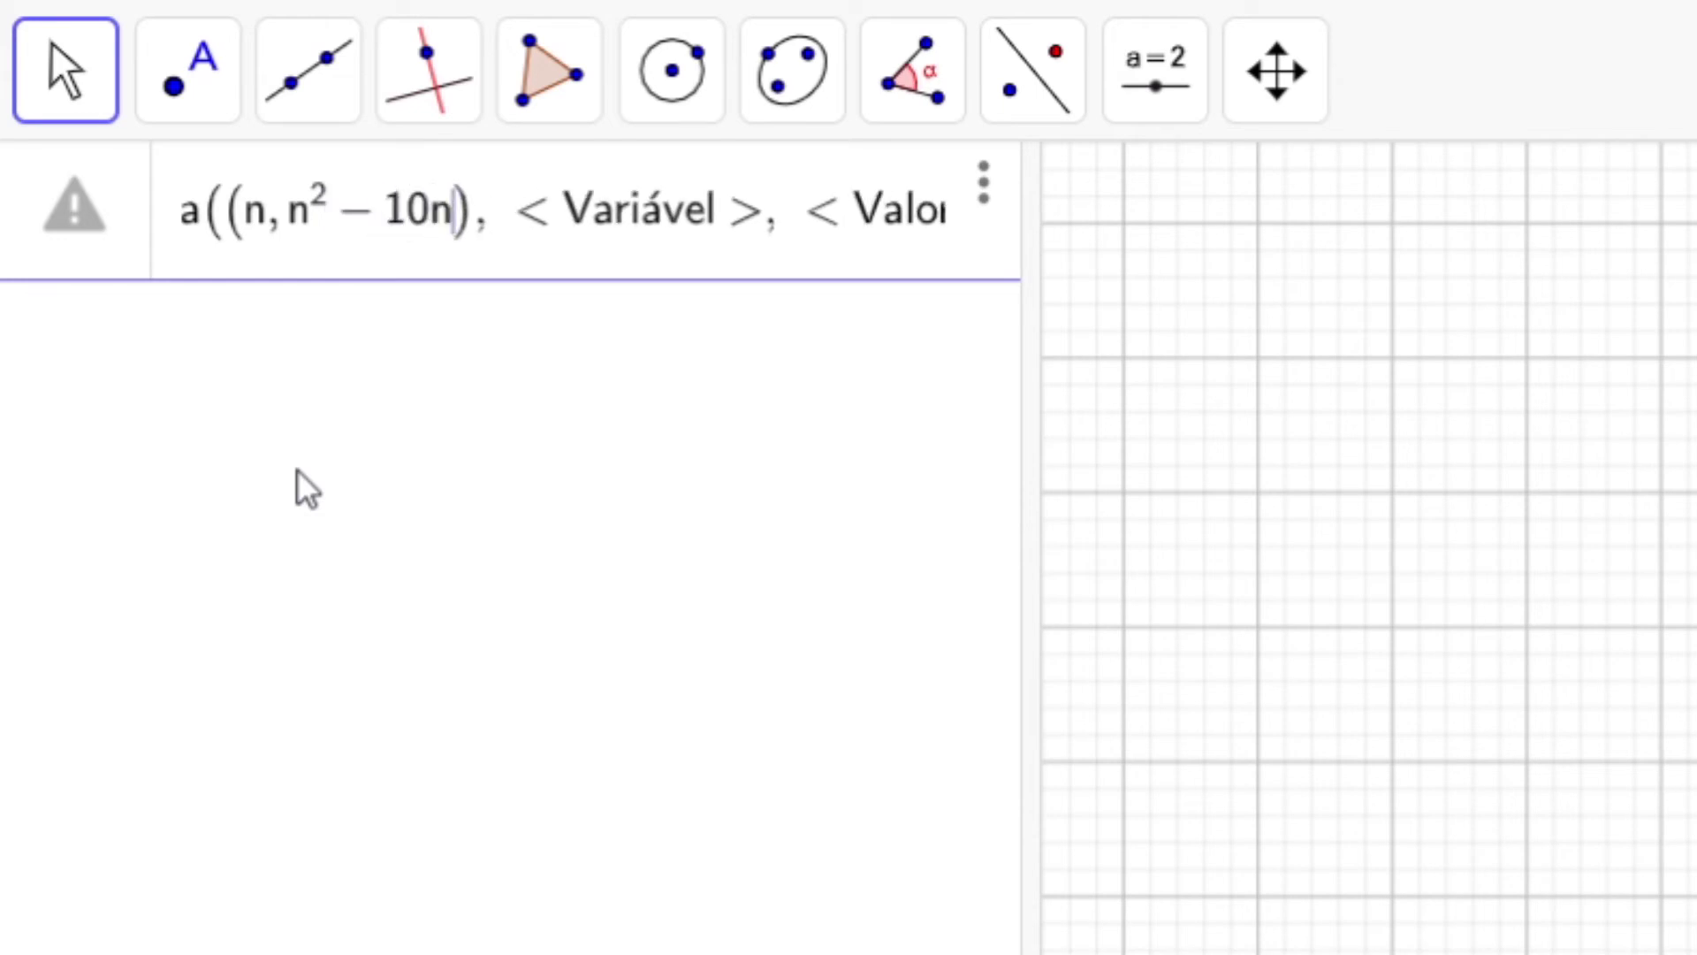
key(Tab)
text(n)
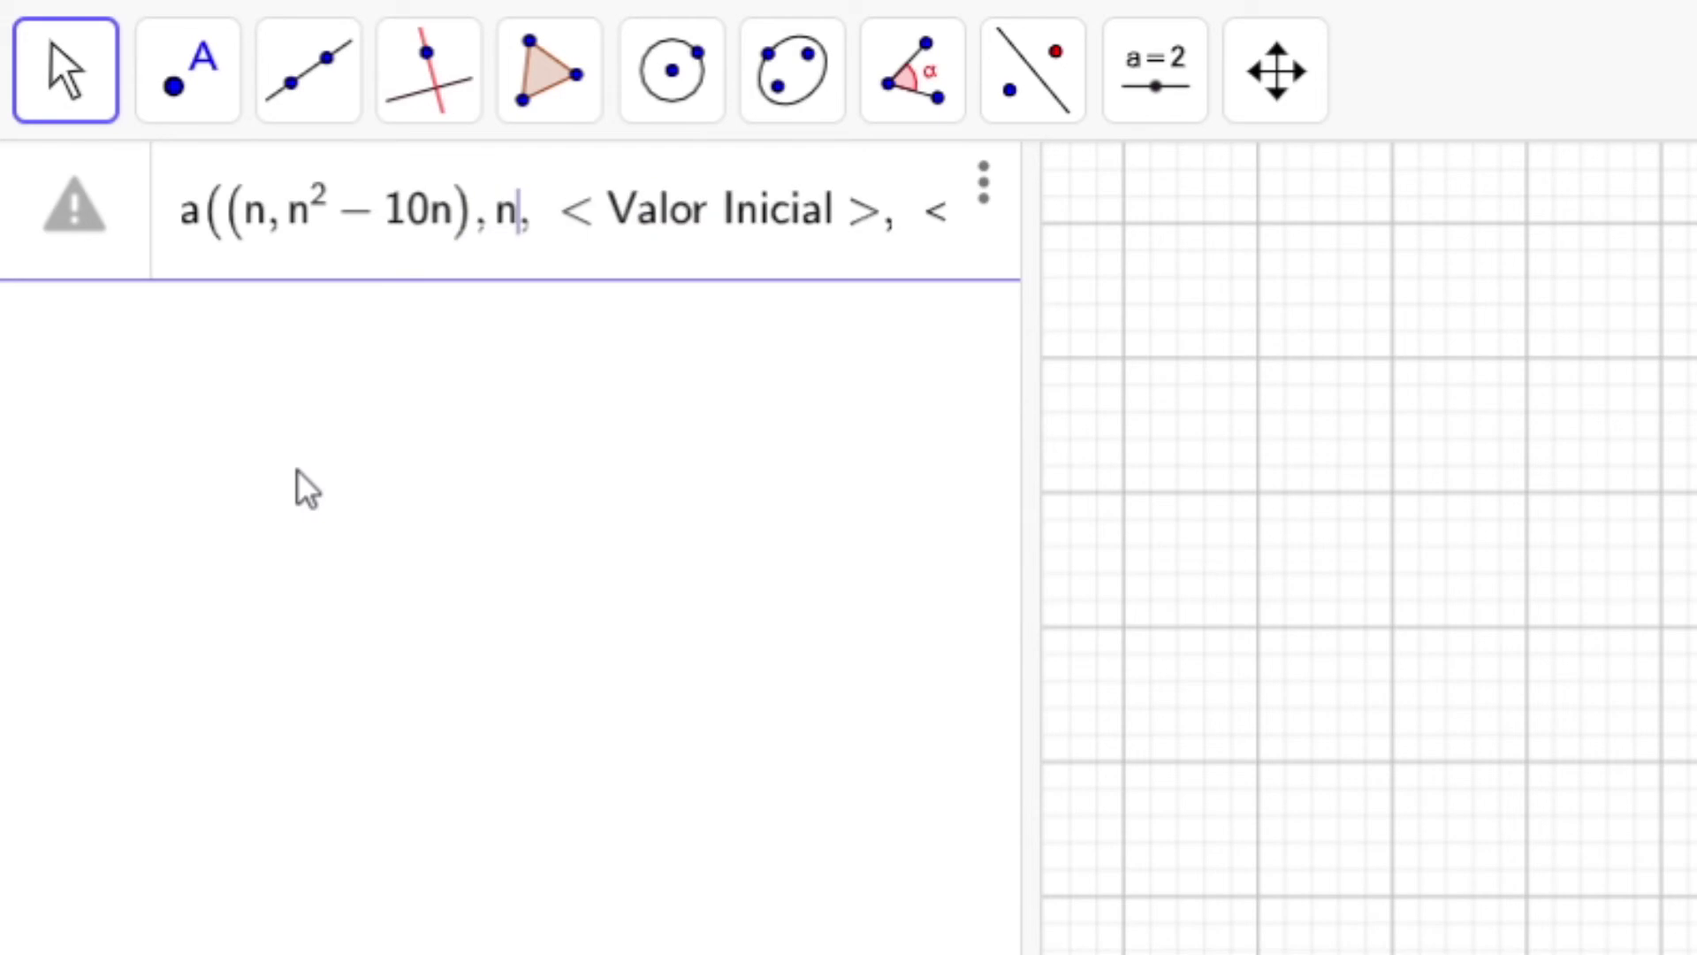
key(Tab)
text(1)
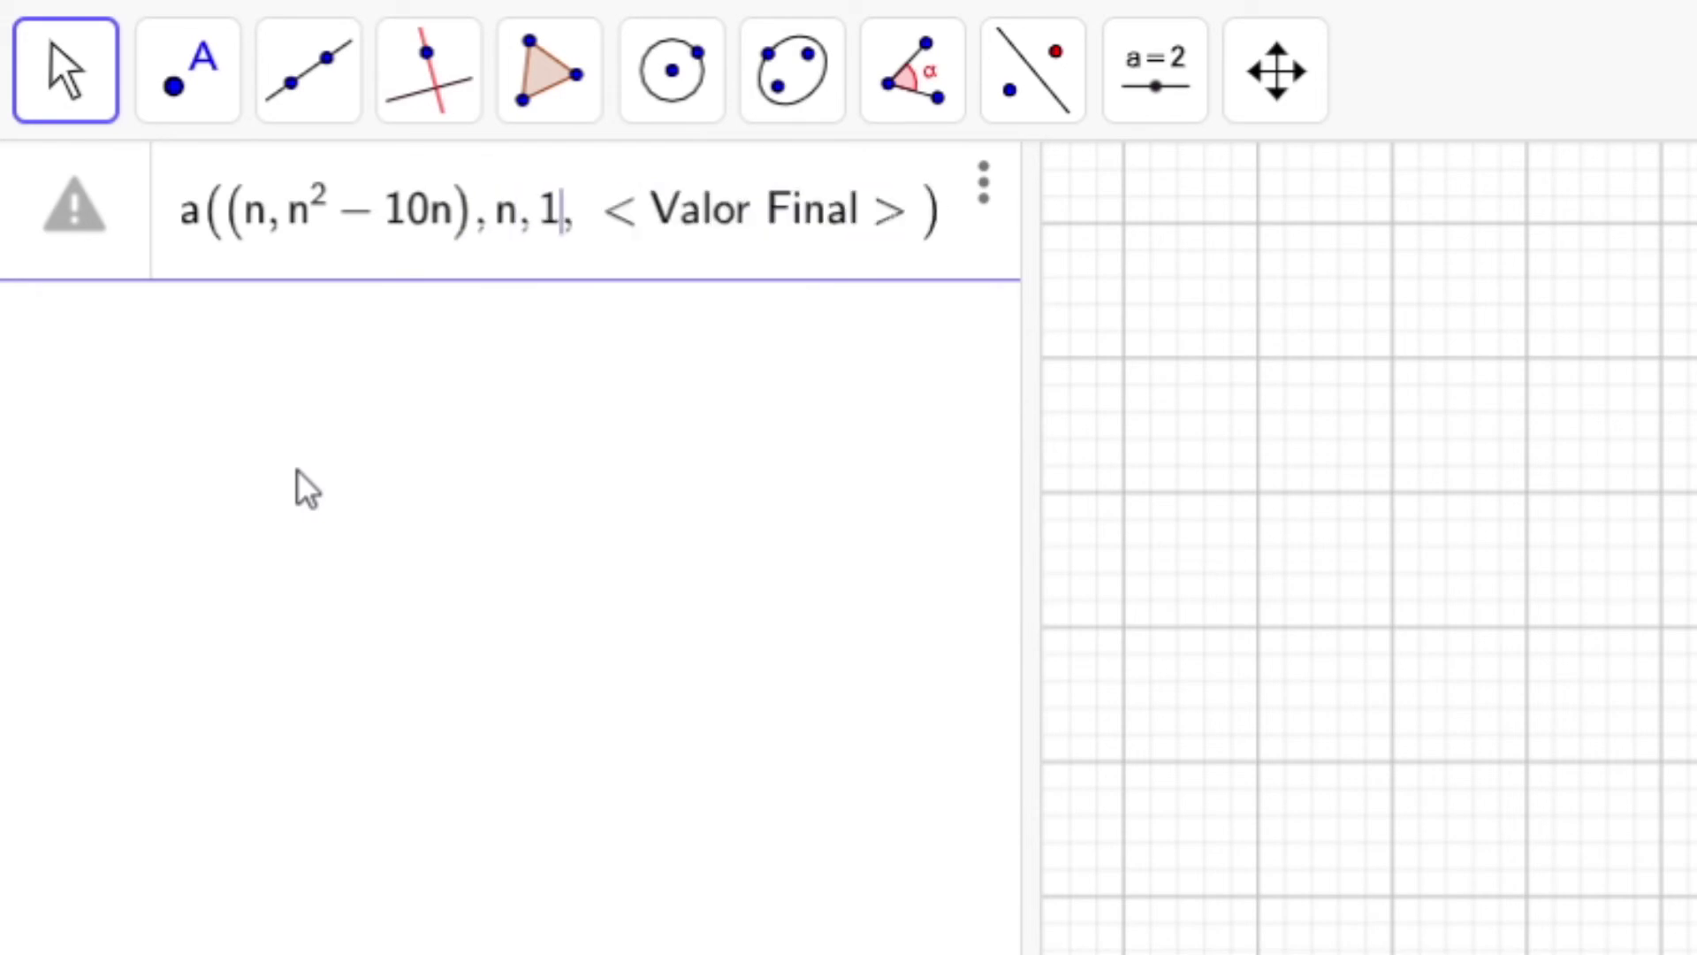
key(Tab)
text(10)
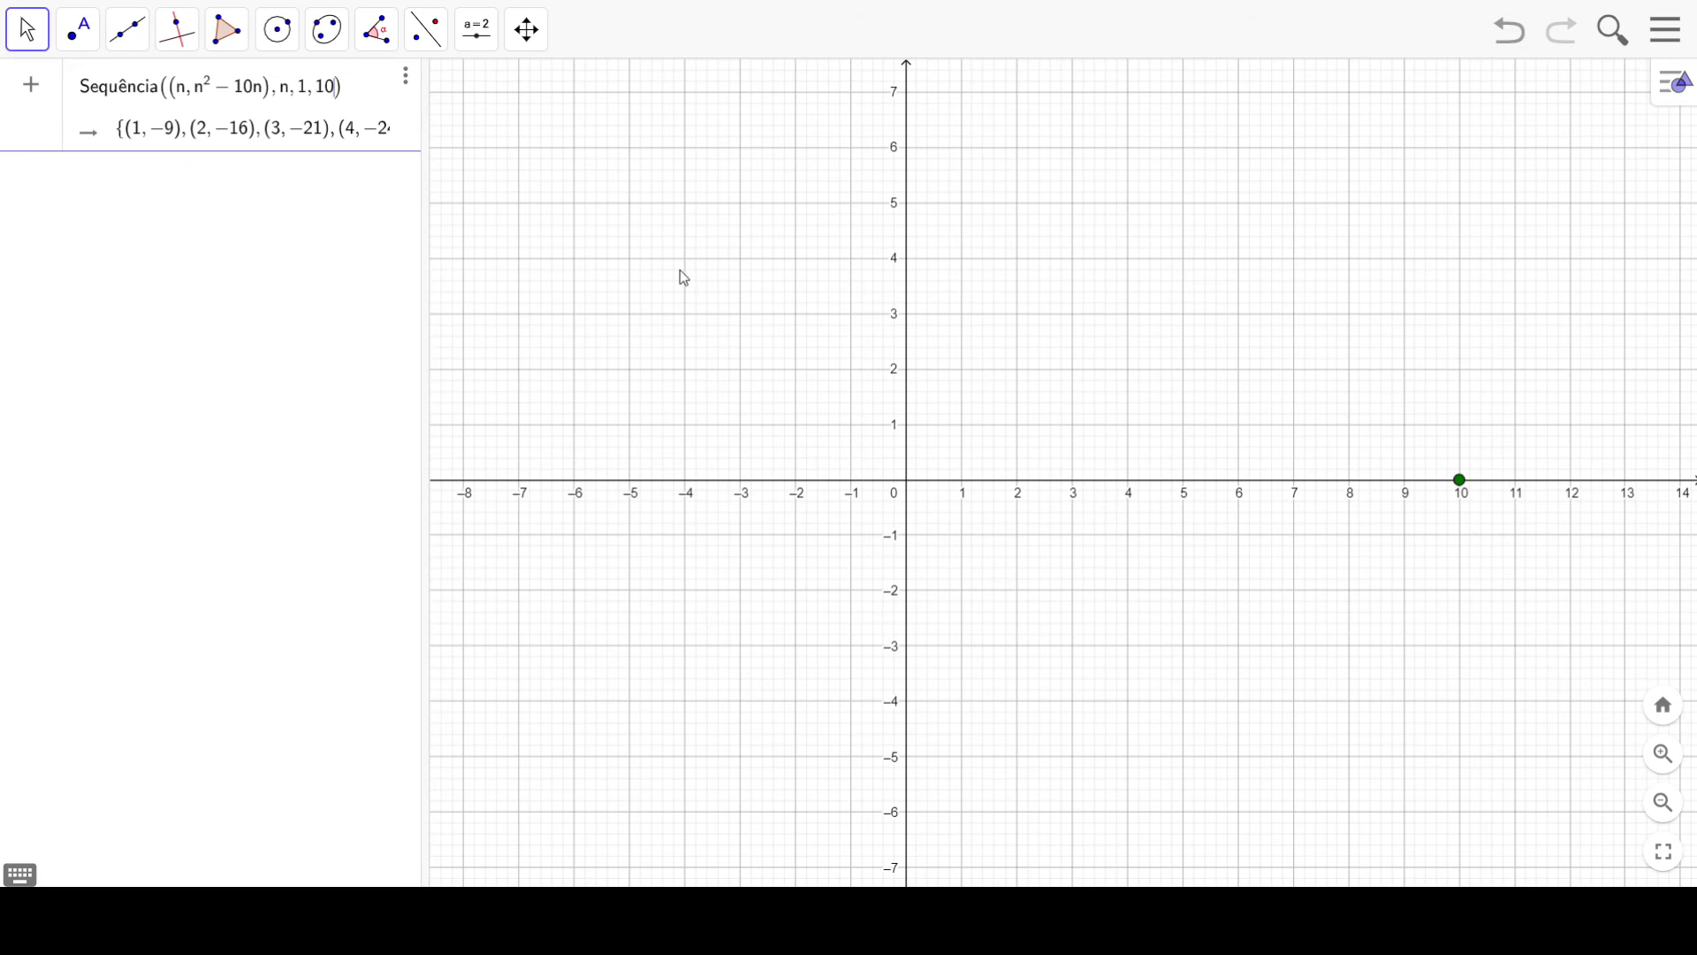
key(Return)
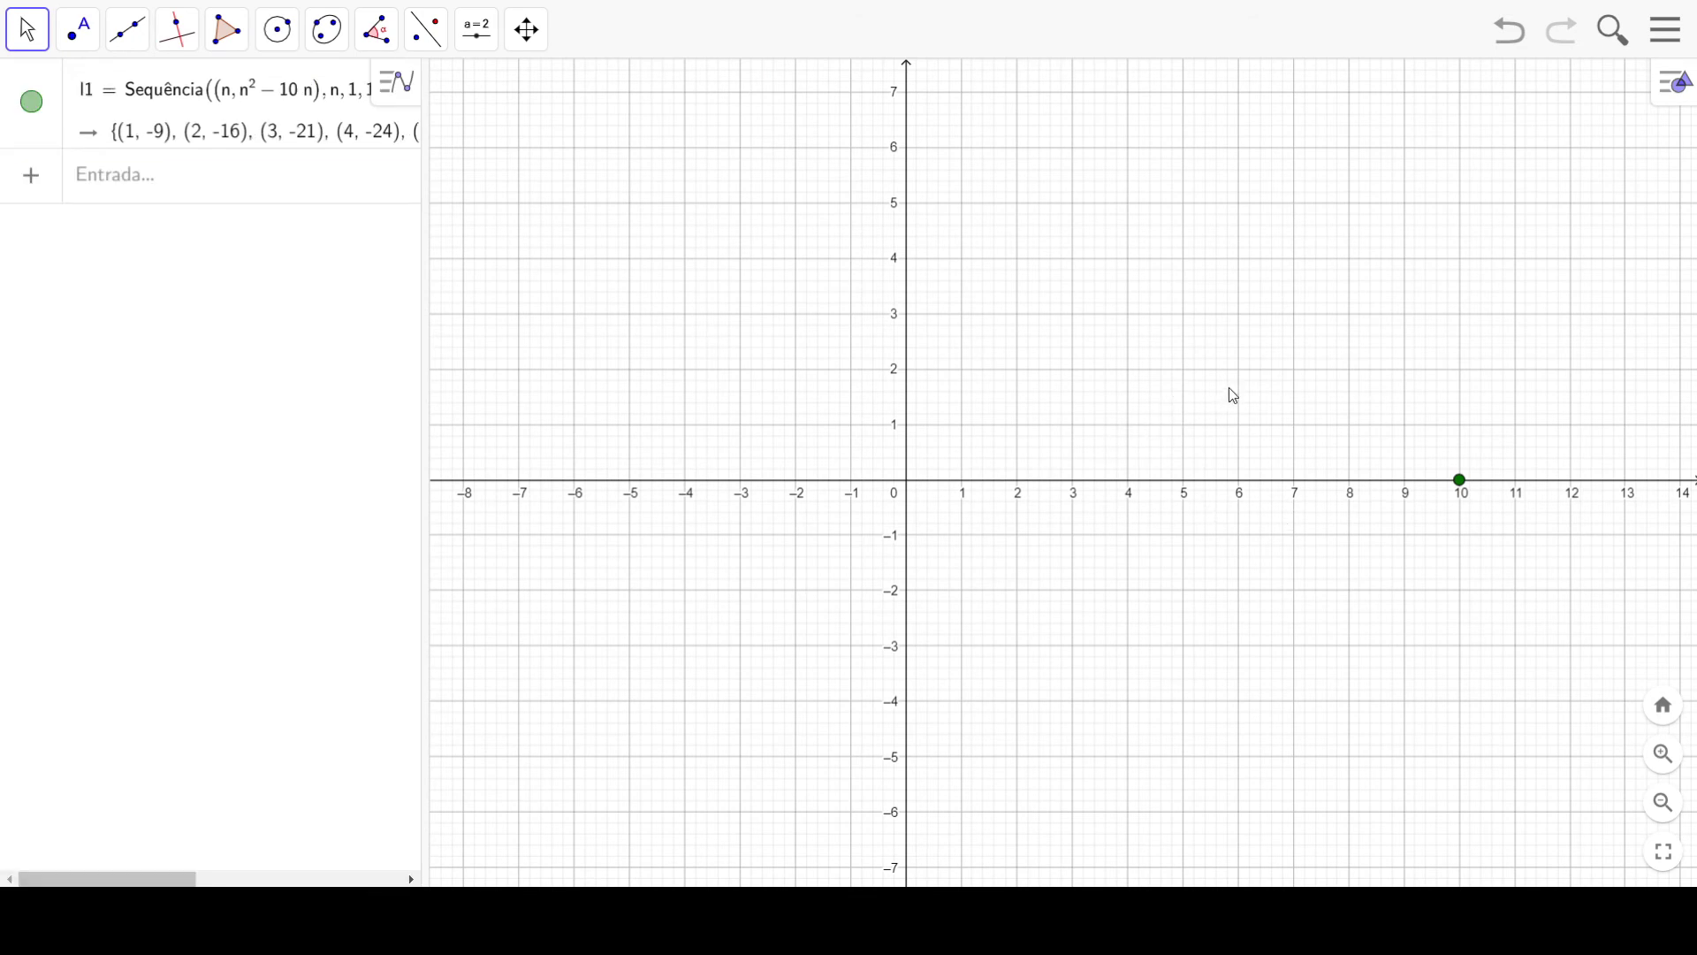
Step: Examine the spread of the plotted sequence points and the dimension settings of the graphics view
scroll(1170, 394, down, 5)
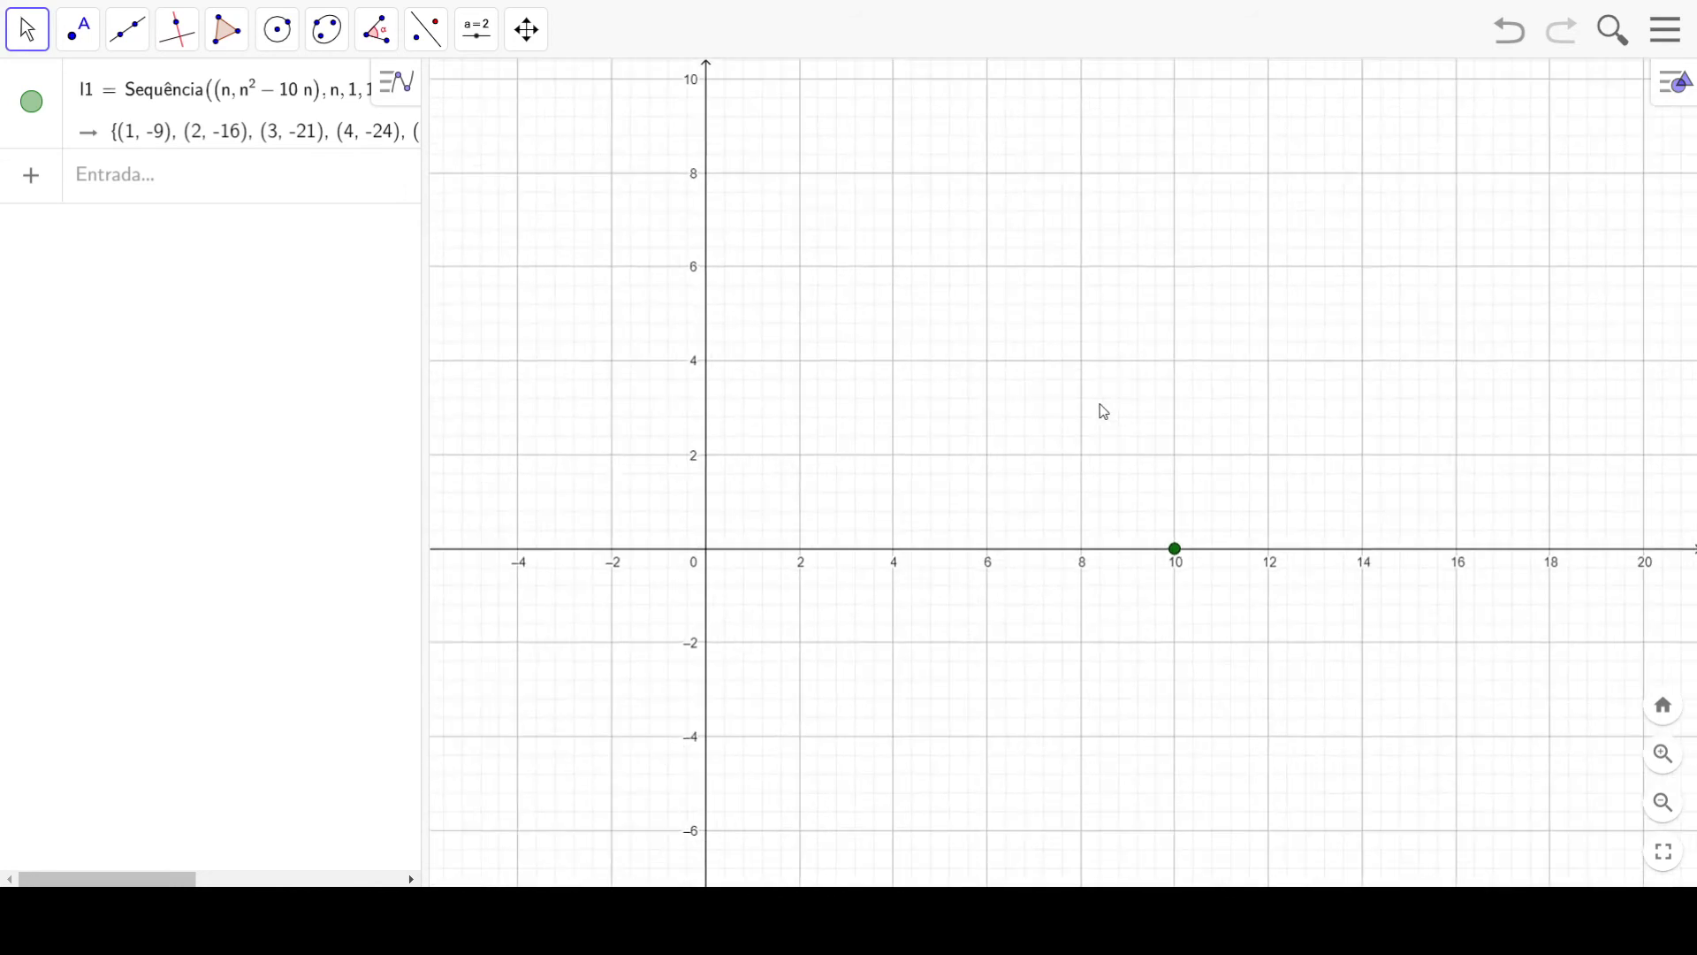
scroll(1134, 415, down, 6)
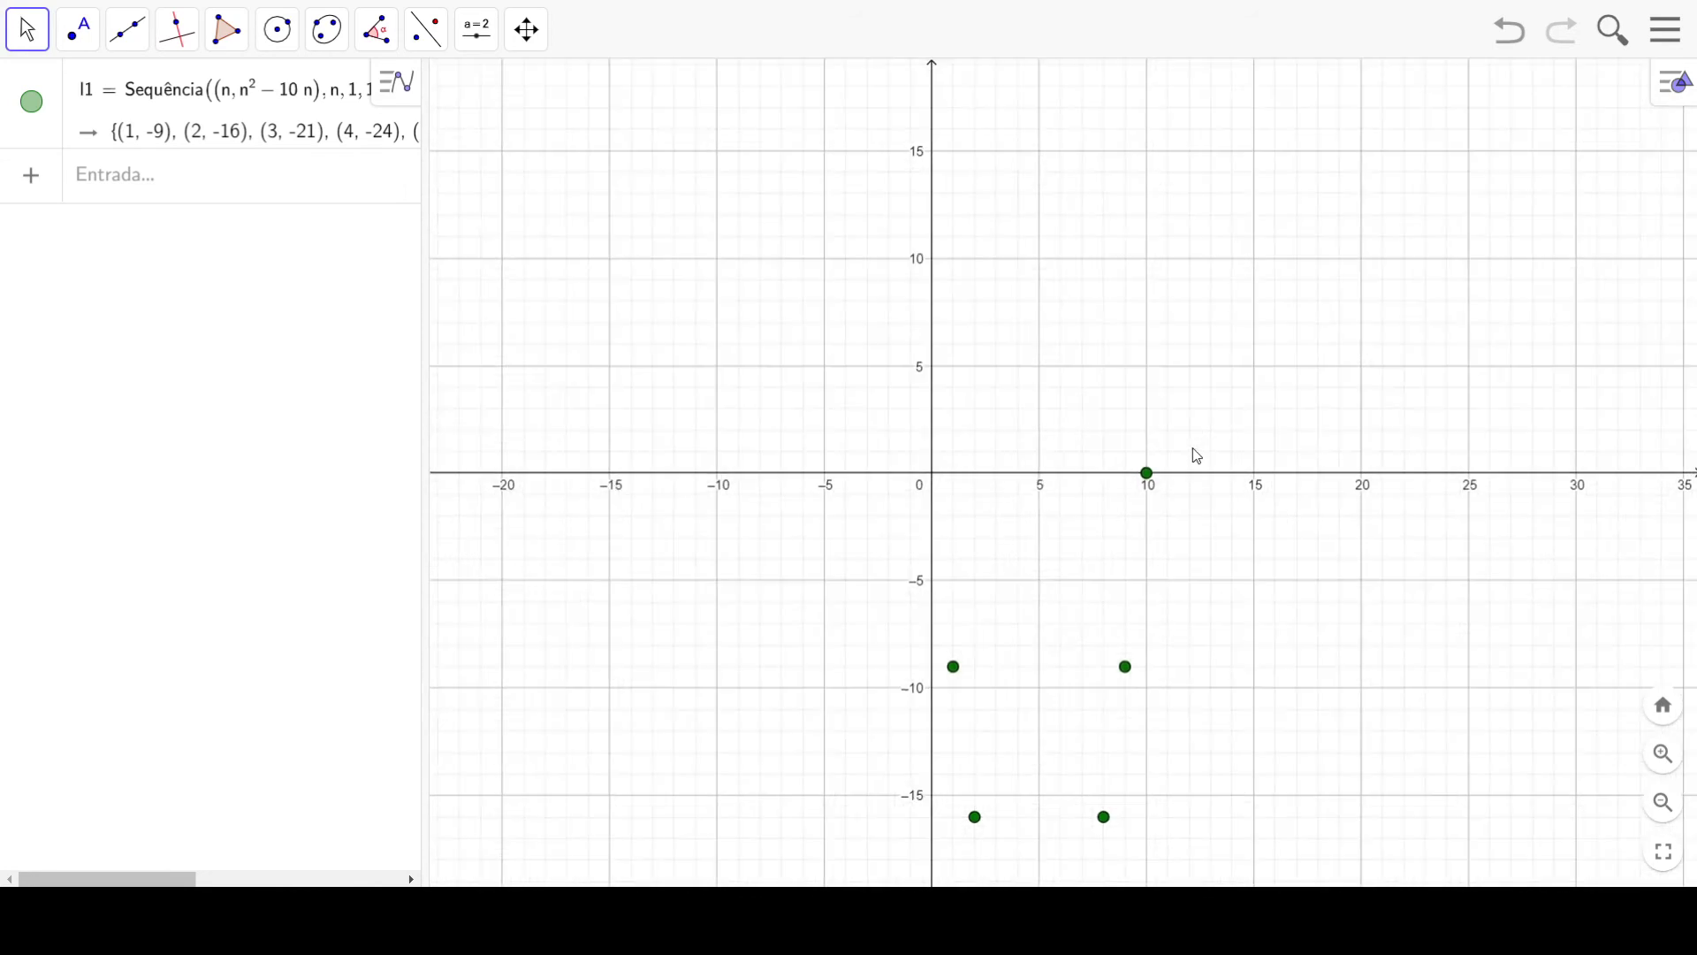
scroll(1208, 459, down, 5)
drag(1220, 613, 986, 586)
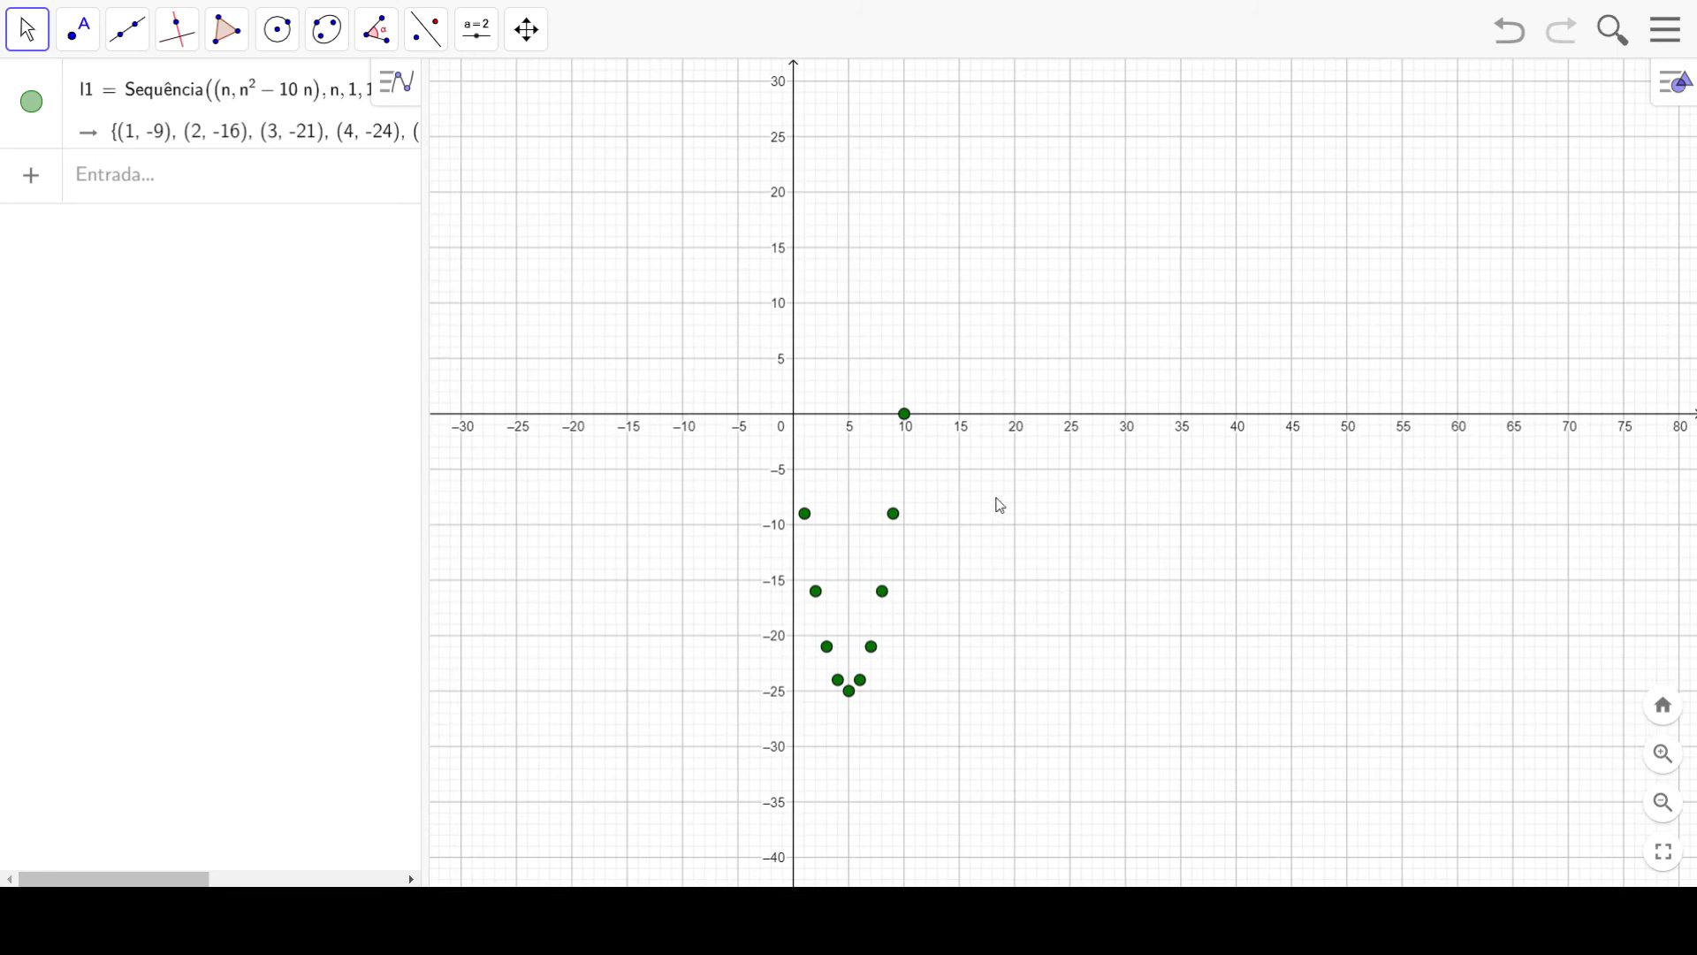
mouse_move(1010, 483)
mouse_down()
mouse_move(1049, 530)
mouse_move(1025, 498)
mouse_up()
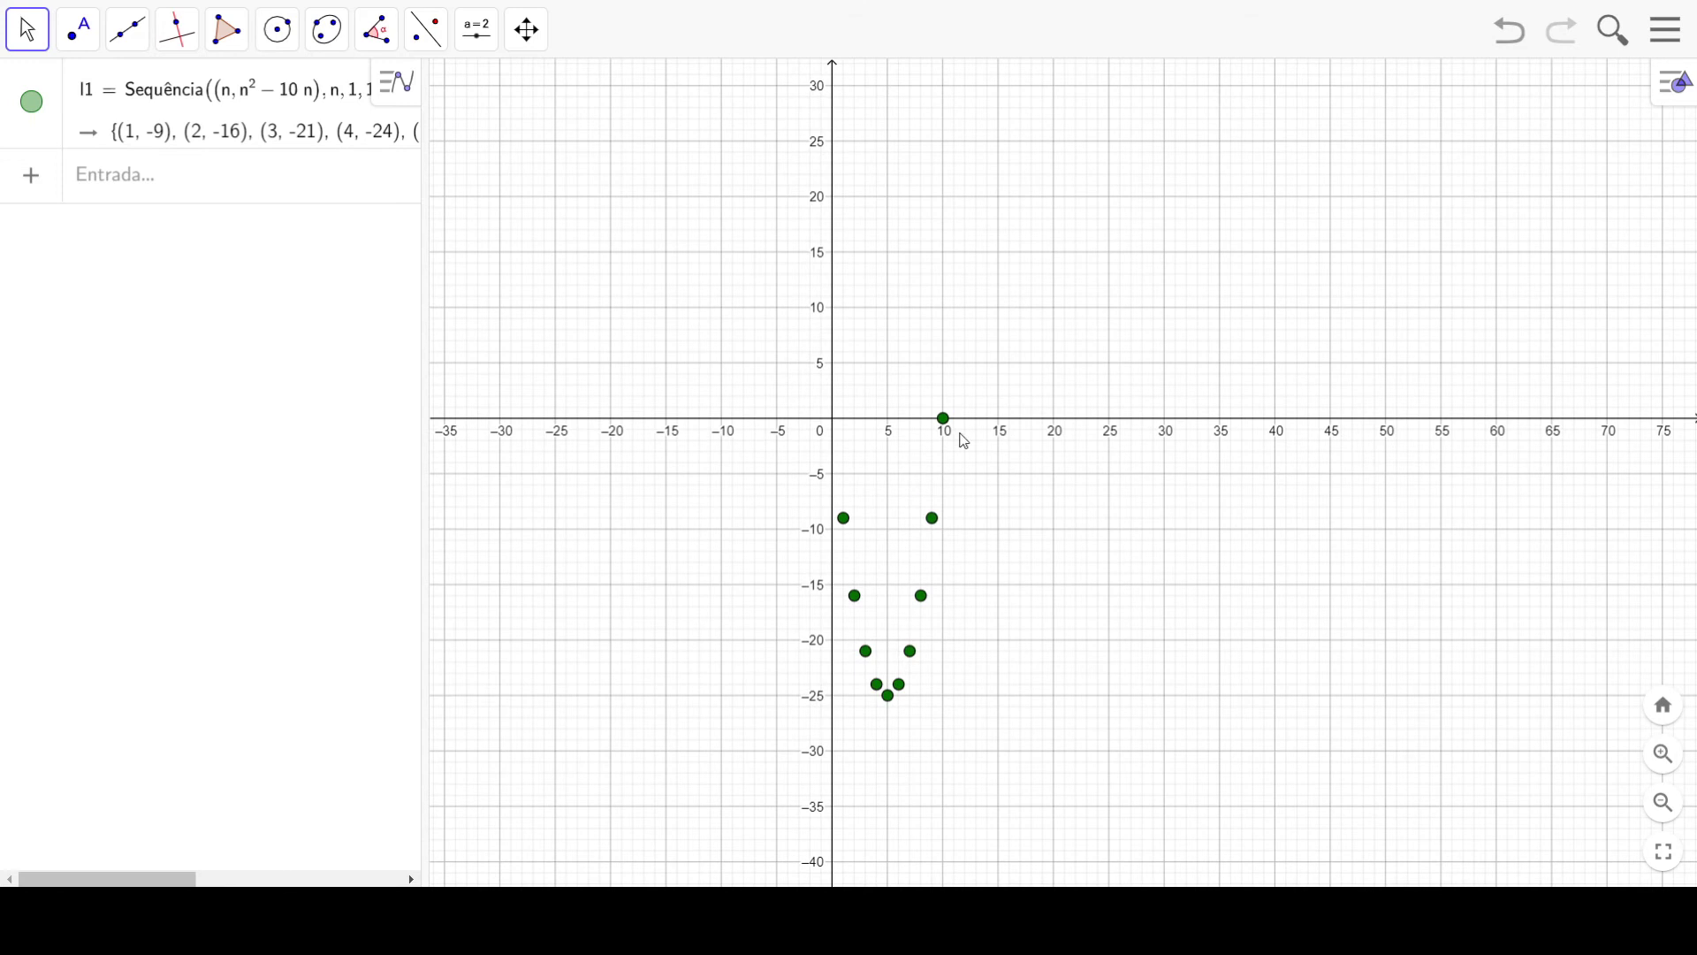
scroll(973, 527, right, 5)
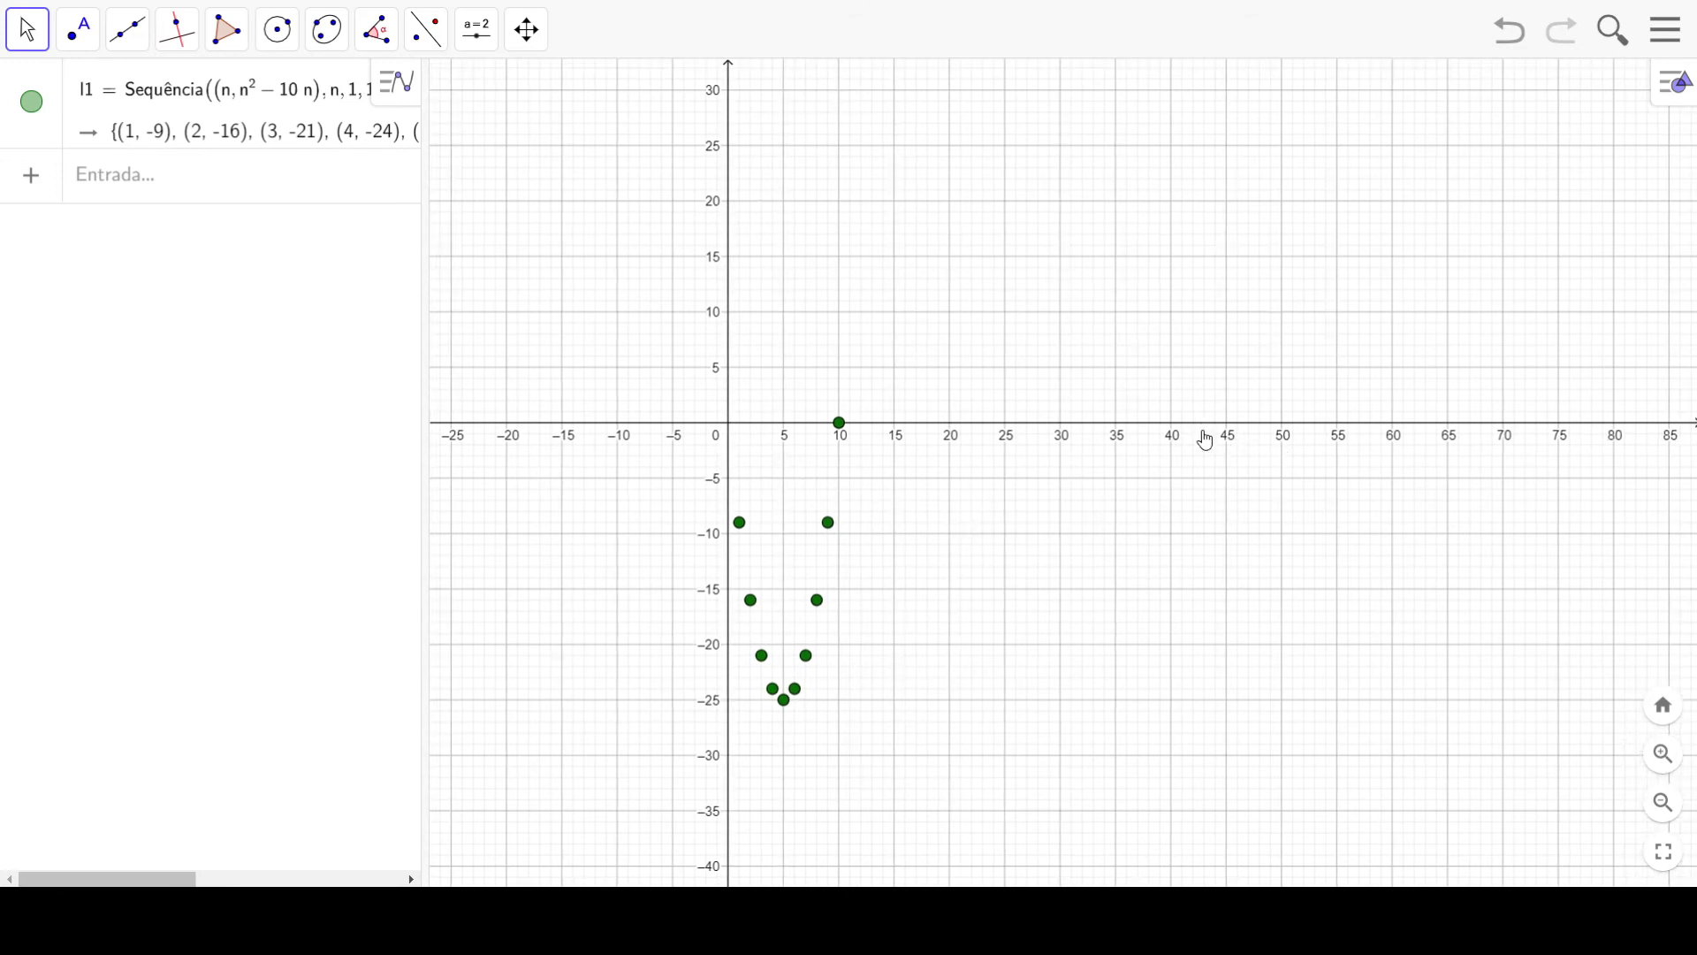
click(1670, 88)
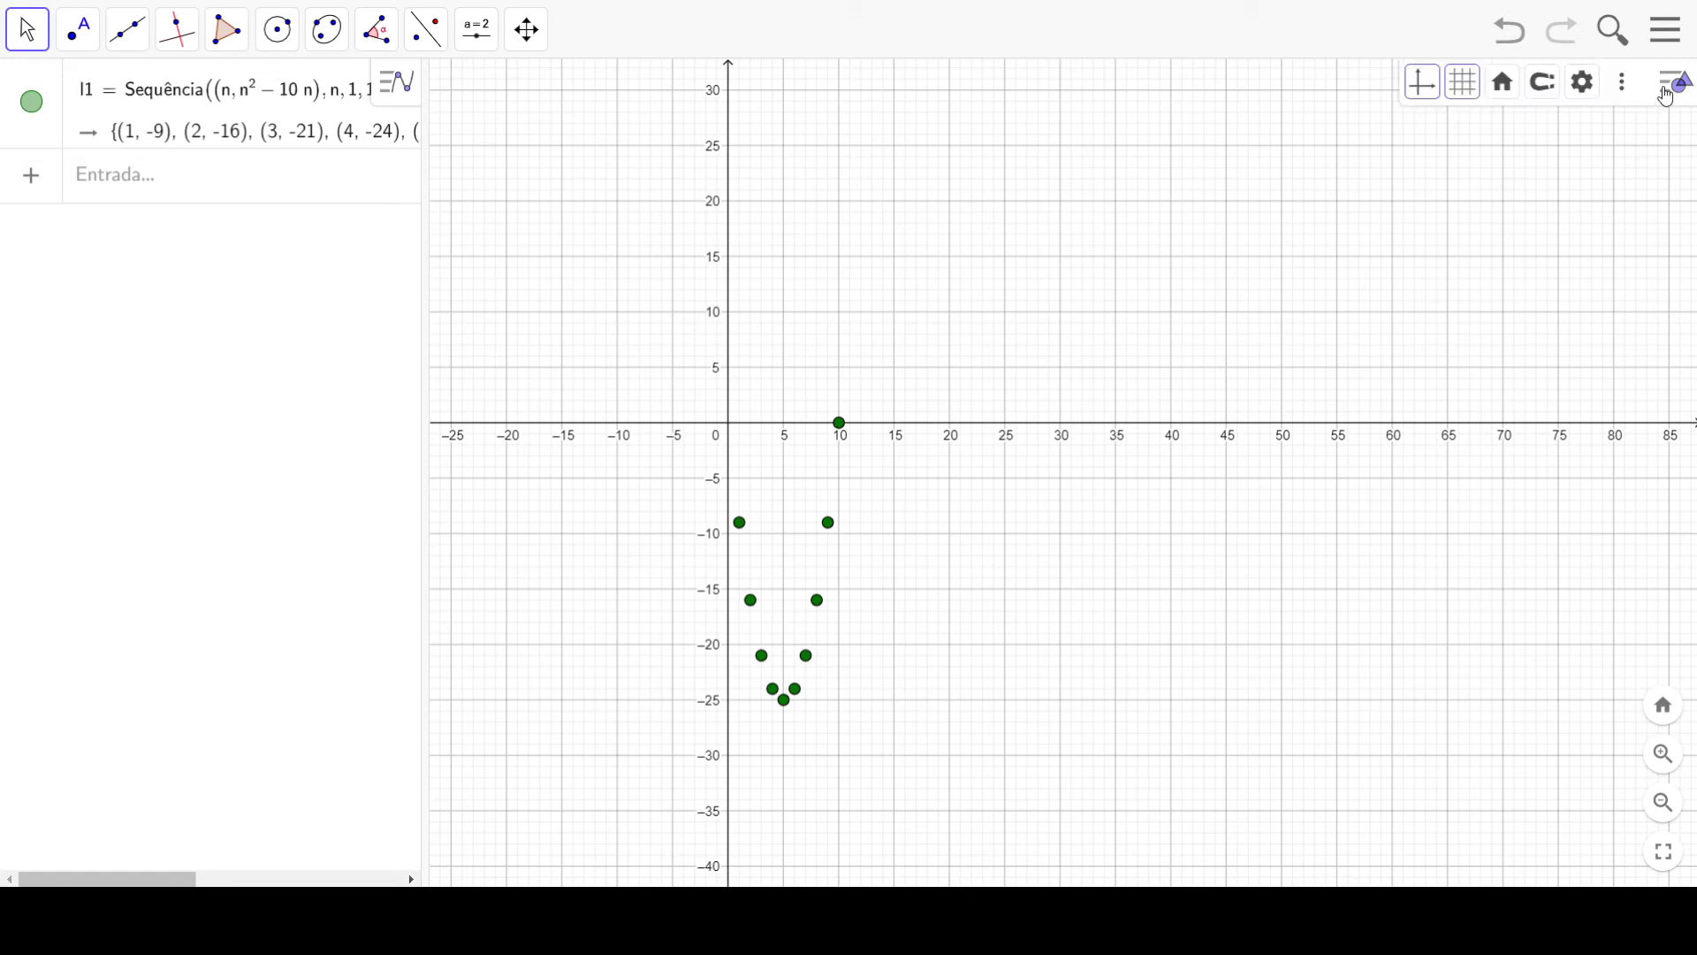
click(1583, 83)
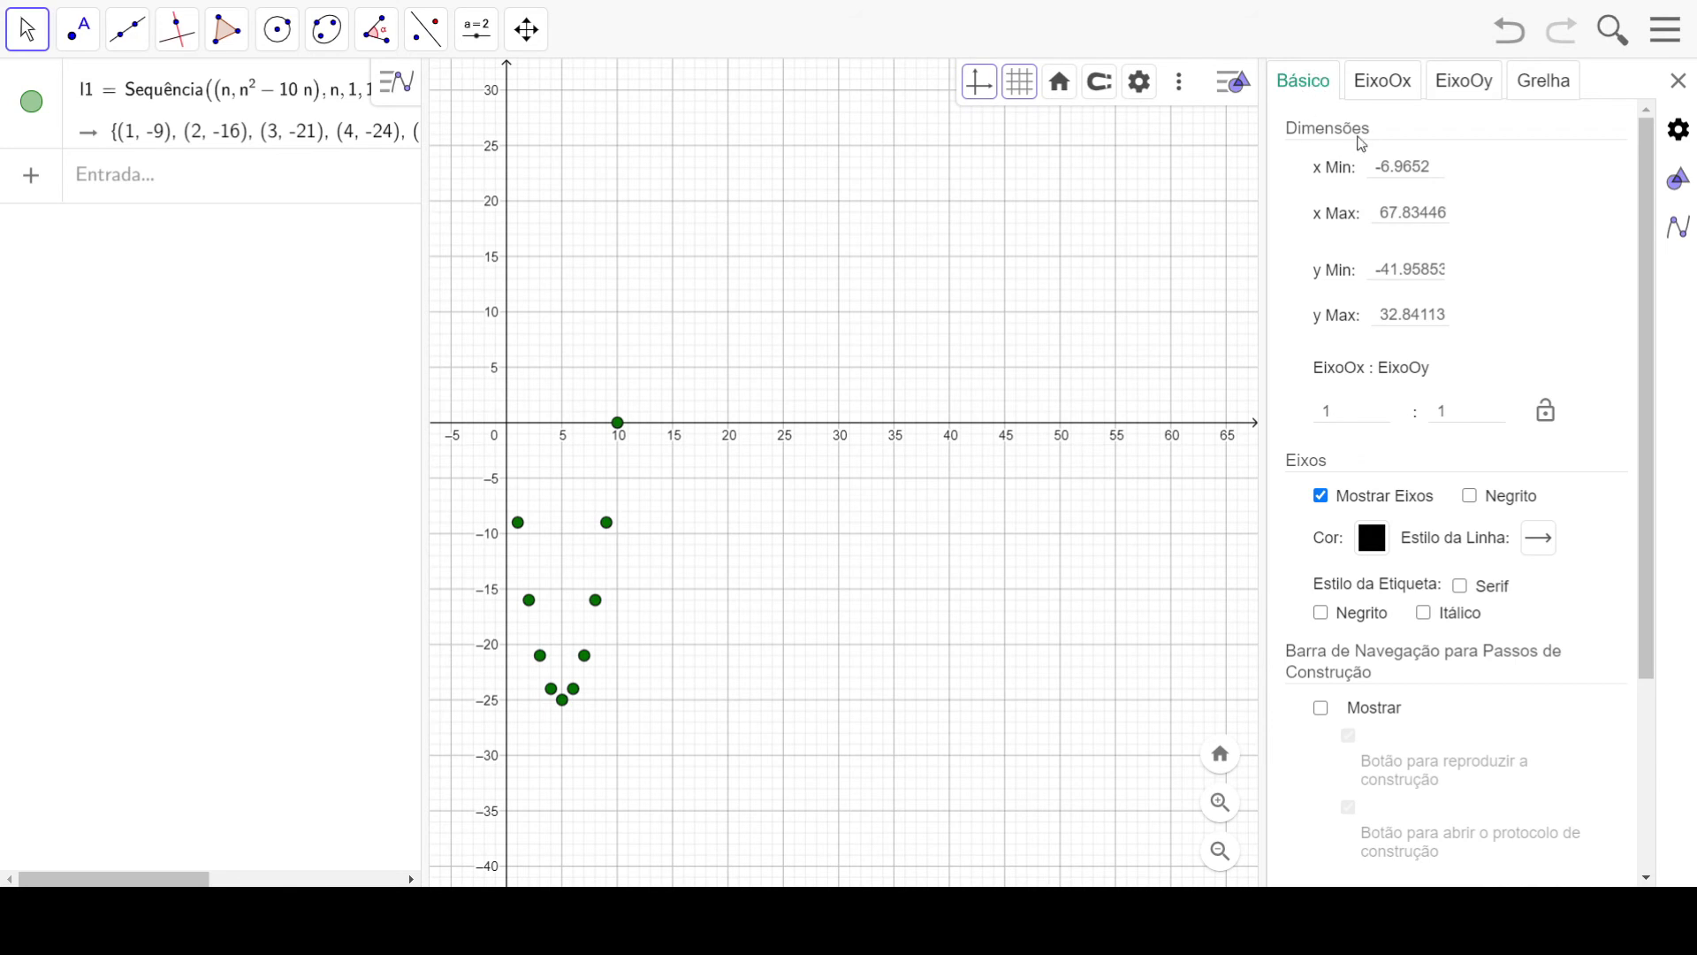
click(1331, 179)
click(1678, 81)
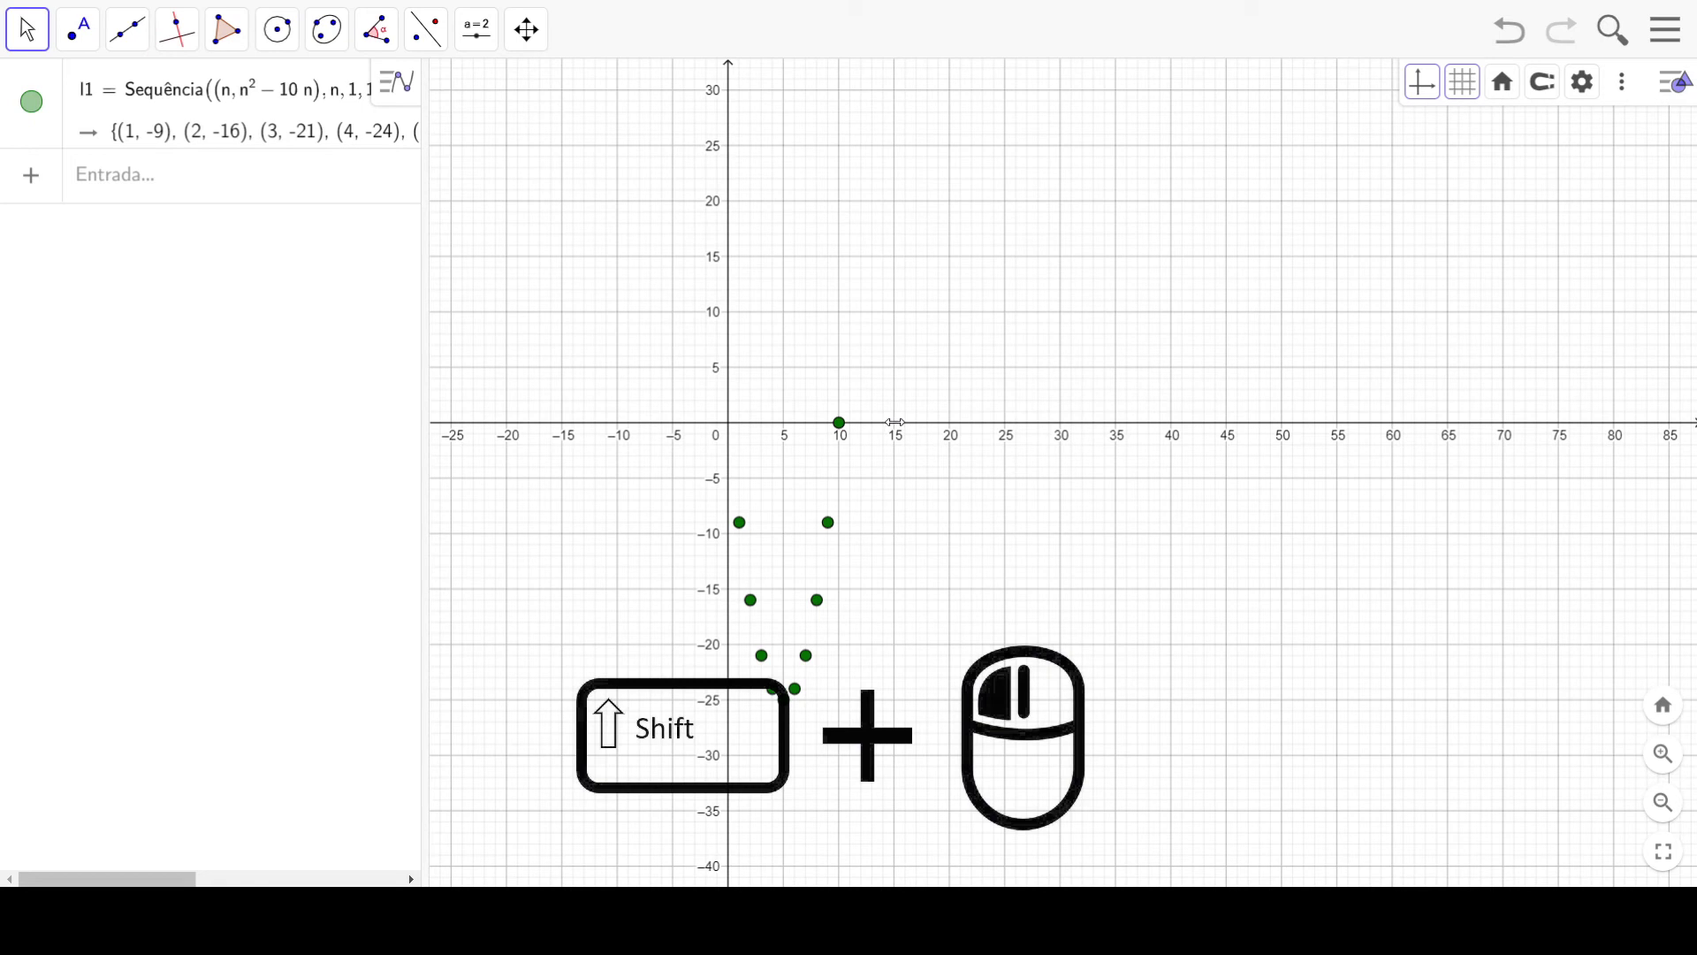
Step: Stretch the x-axis scale relative to the y-axis so the ten sequence points spread out horizontally
drag(895, 422, 1648, 464)
scroll(1120, 445, down, 8)
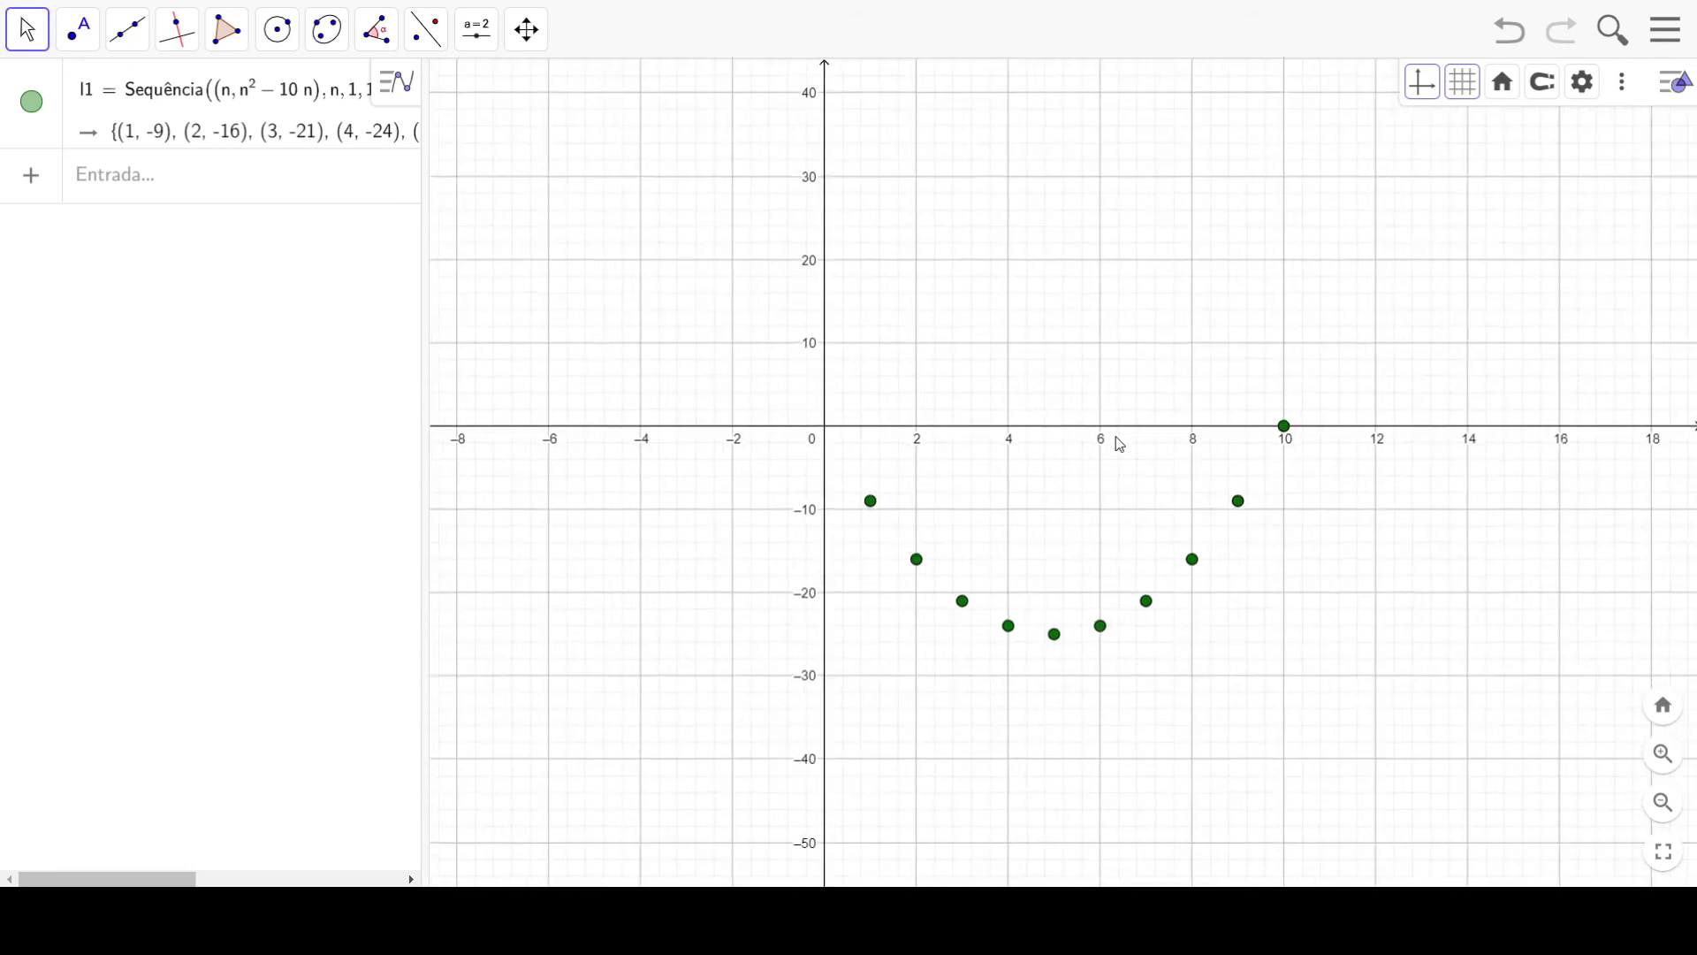
drag(1055, 417, 739, 459)
drag(967, 465, 1258, 458)
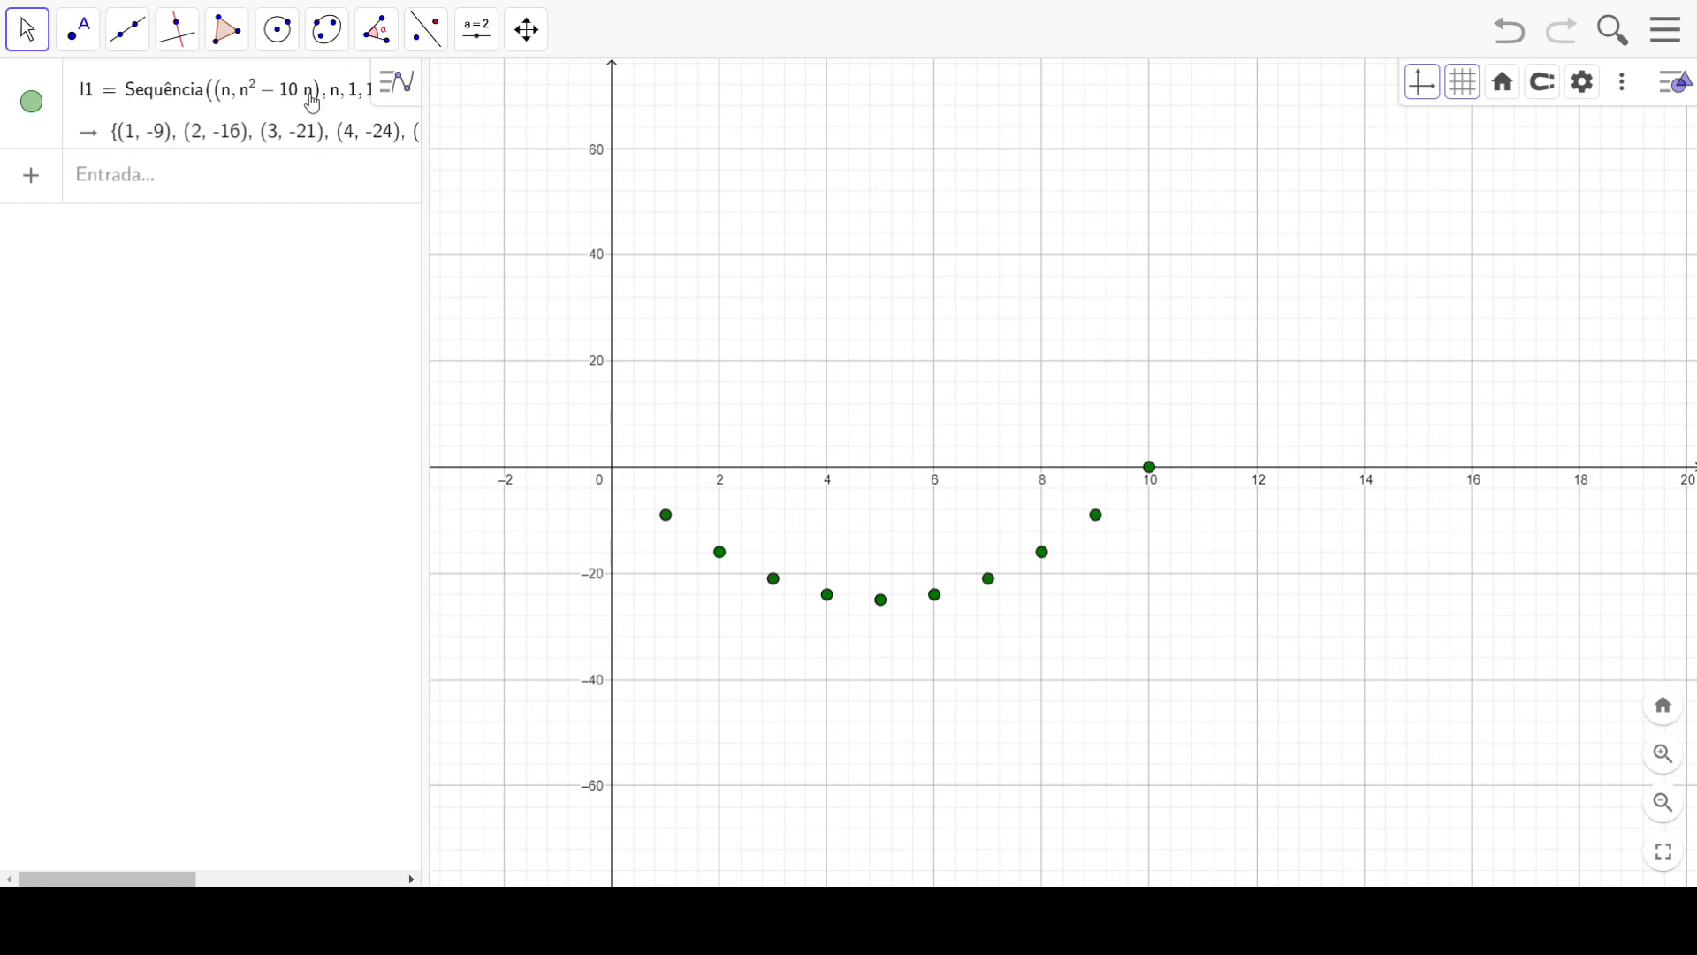
Step: Set the final value of the sequence l1 to 15
click(343, 104)
click(377, 94)
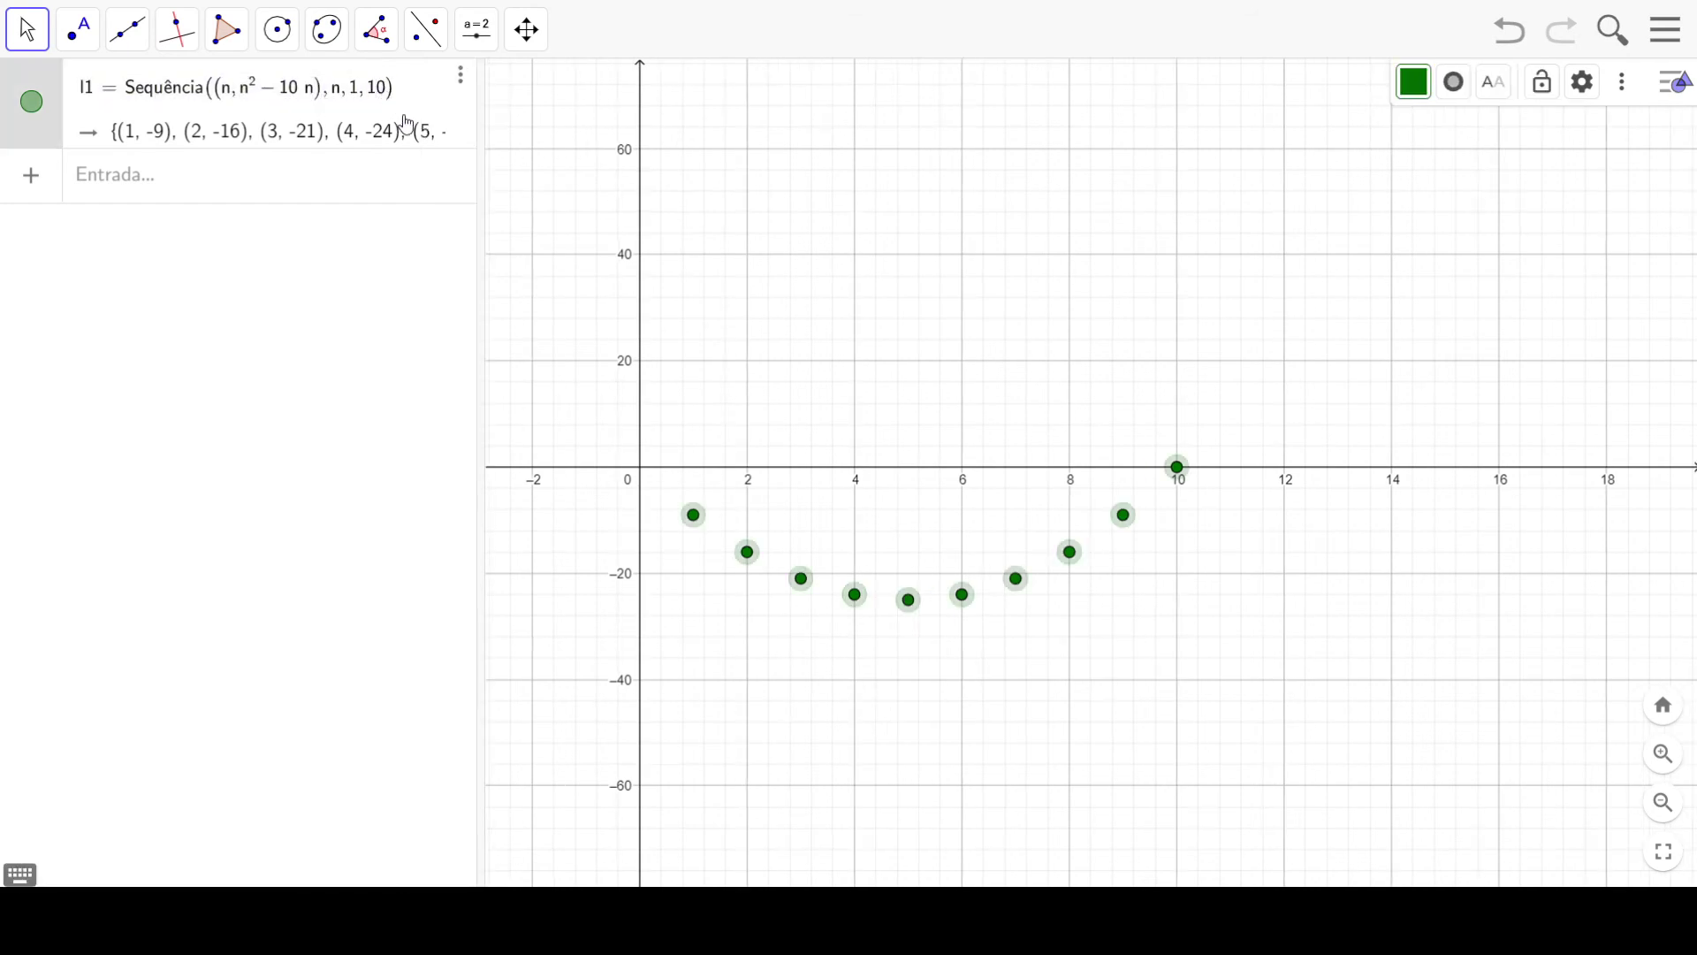
key(BackSpace)
text(5)
key(Return)
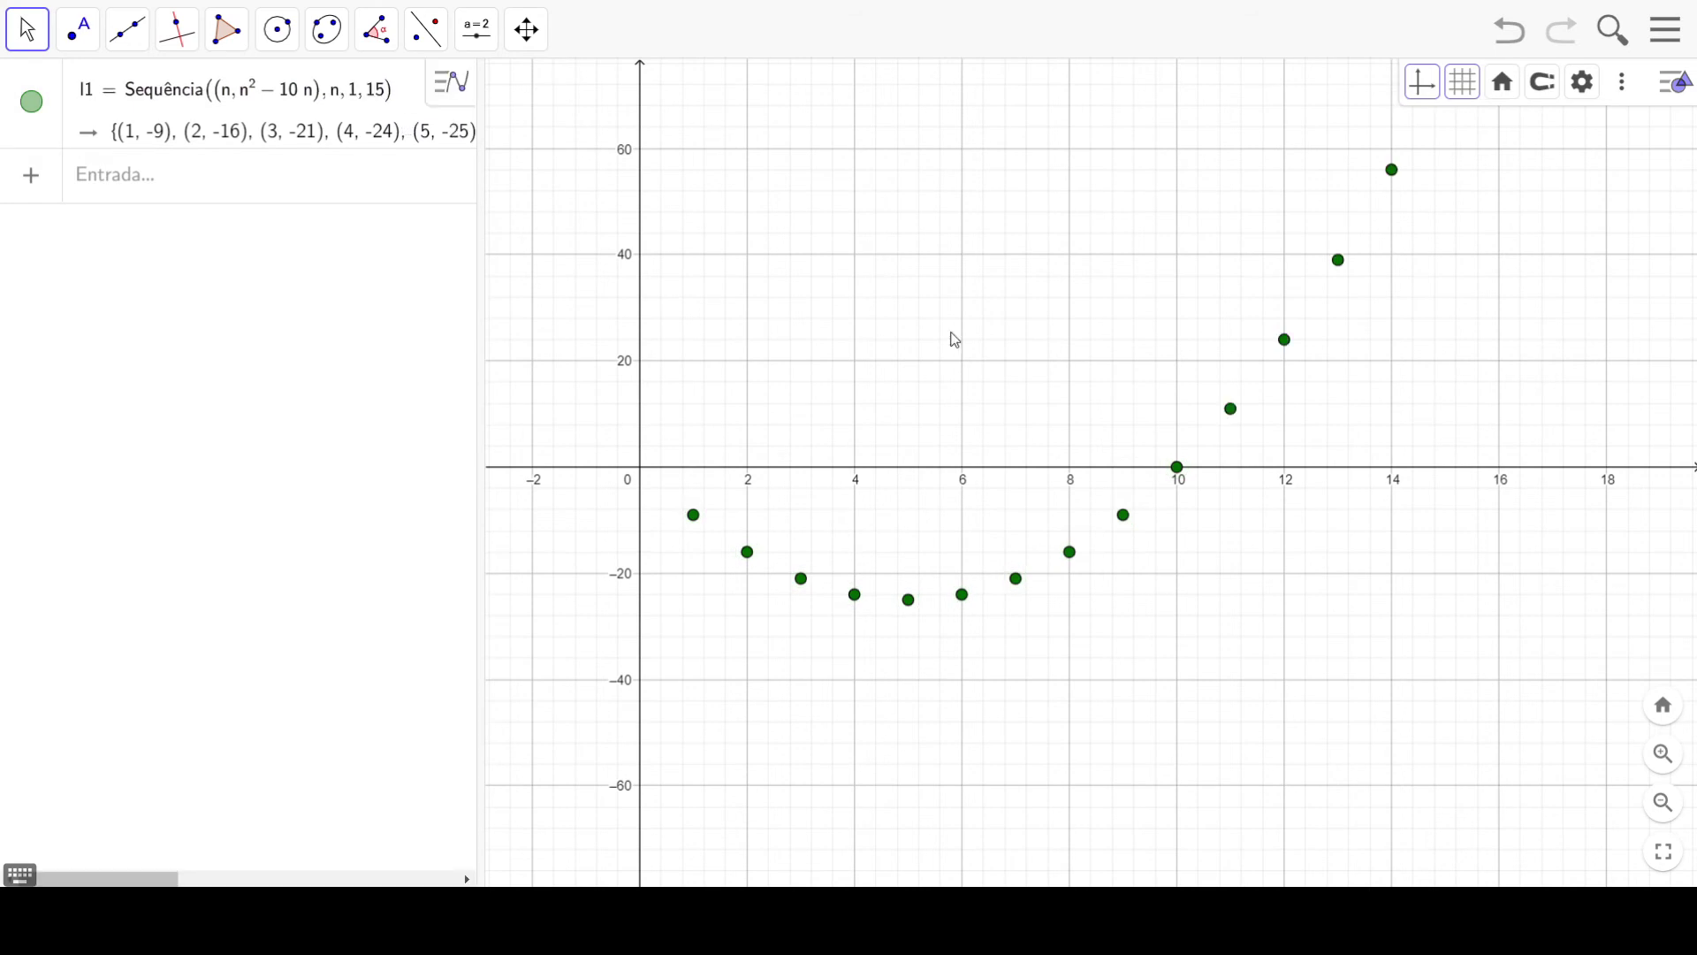
Step: Examine the extended sequence's points up to n = 15 and the empty graph area beyond them
scroll(1031, 378, down, 2)
scroll(1030, 378, down, 2)
drag(1308, 482, 1256, 601)
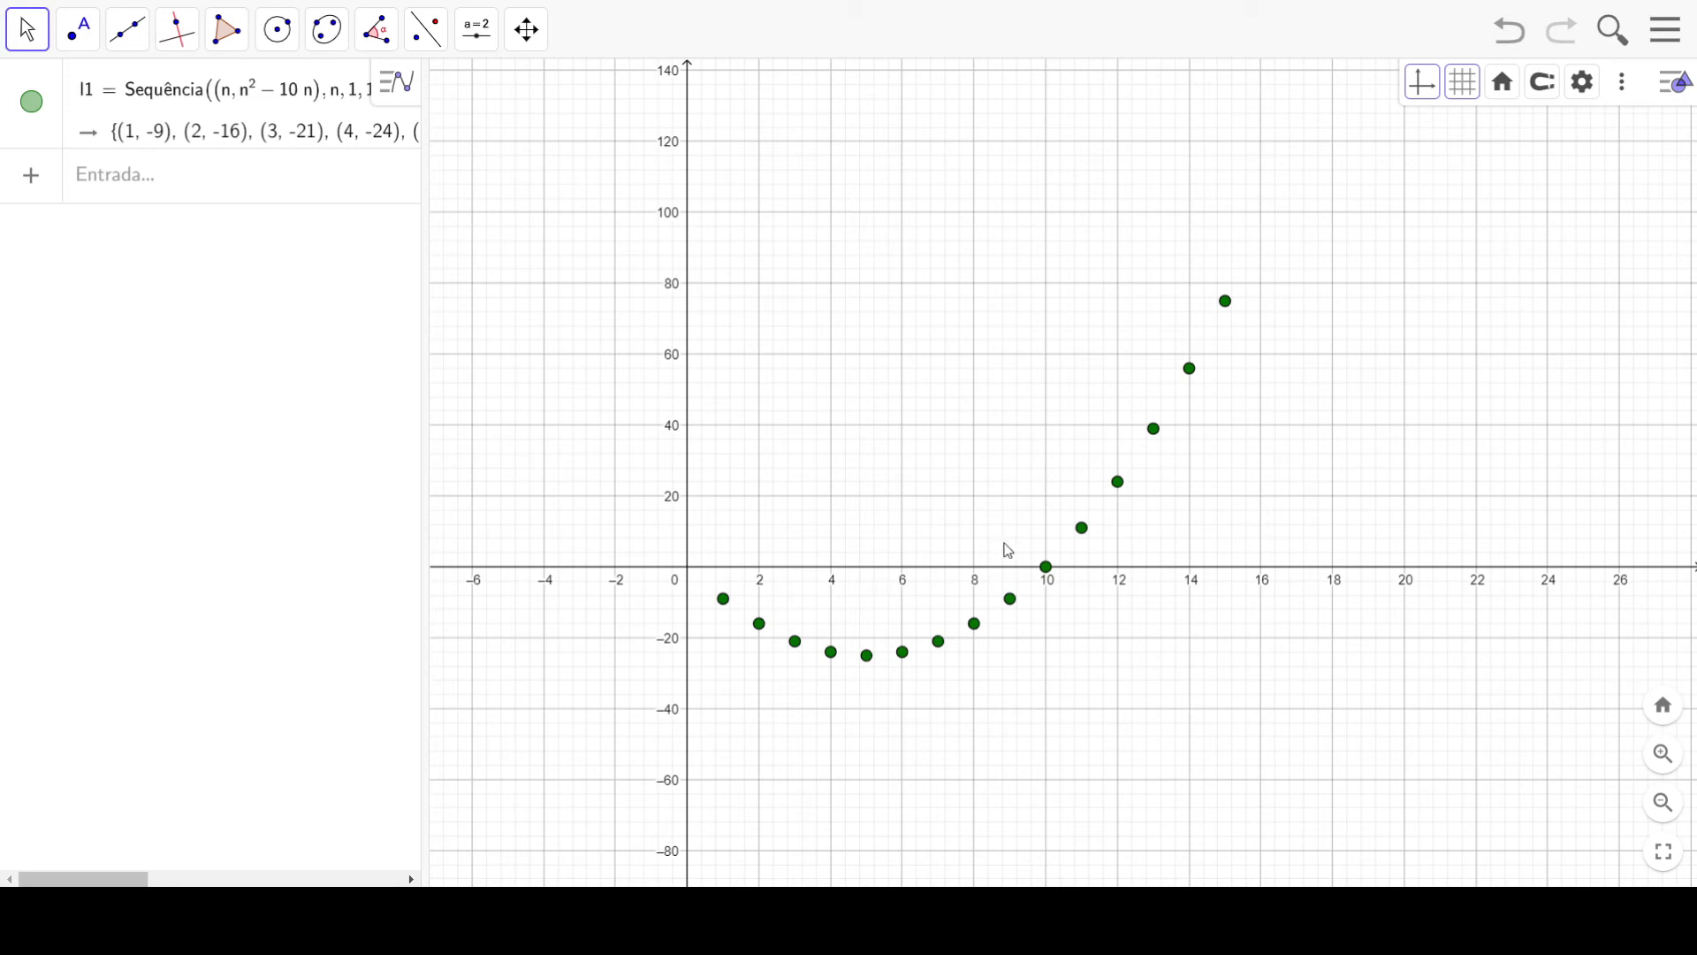
drag(1288, 354, 1272, 406)
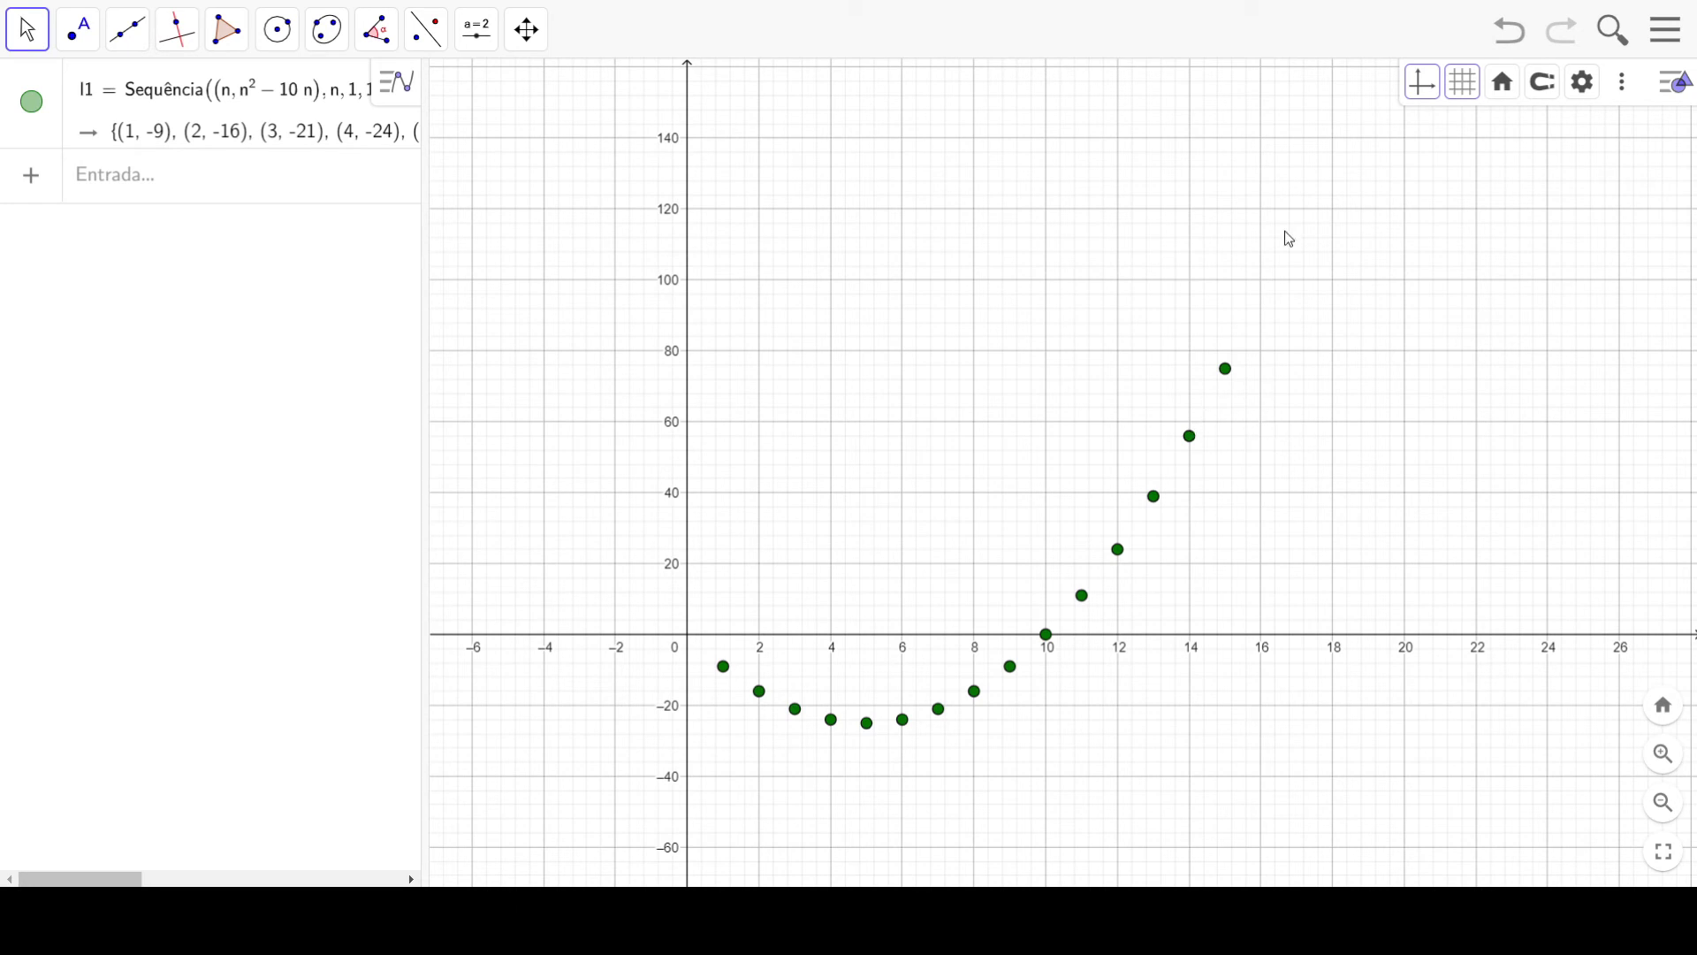
scroll(1357, 567, down, 2)
scroll(1361, 566, down, 4)
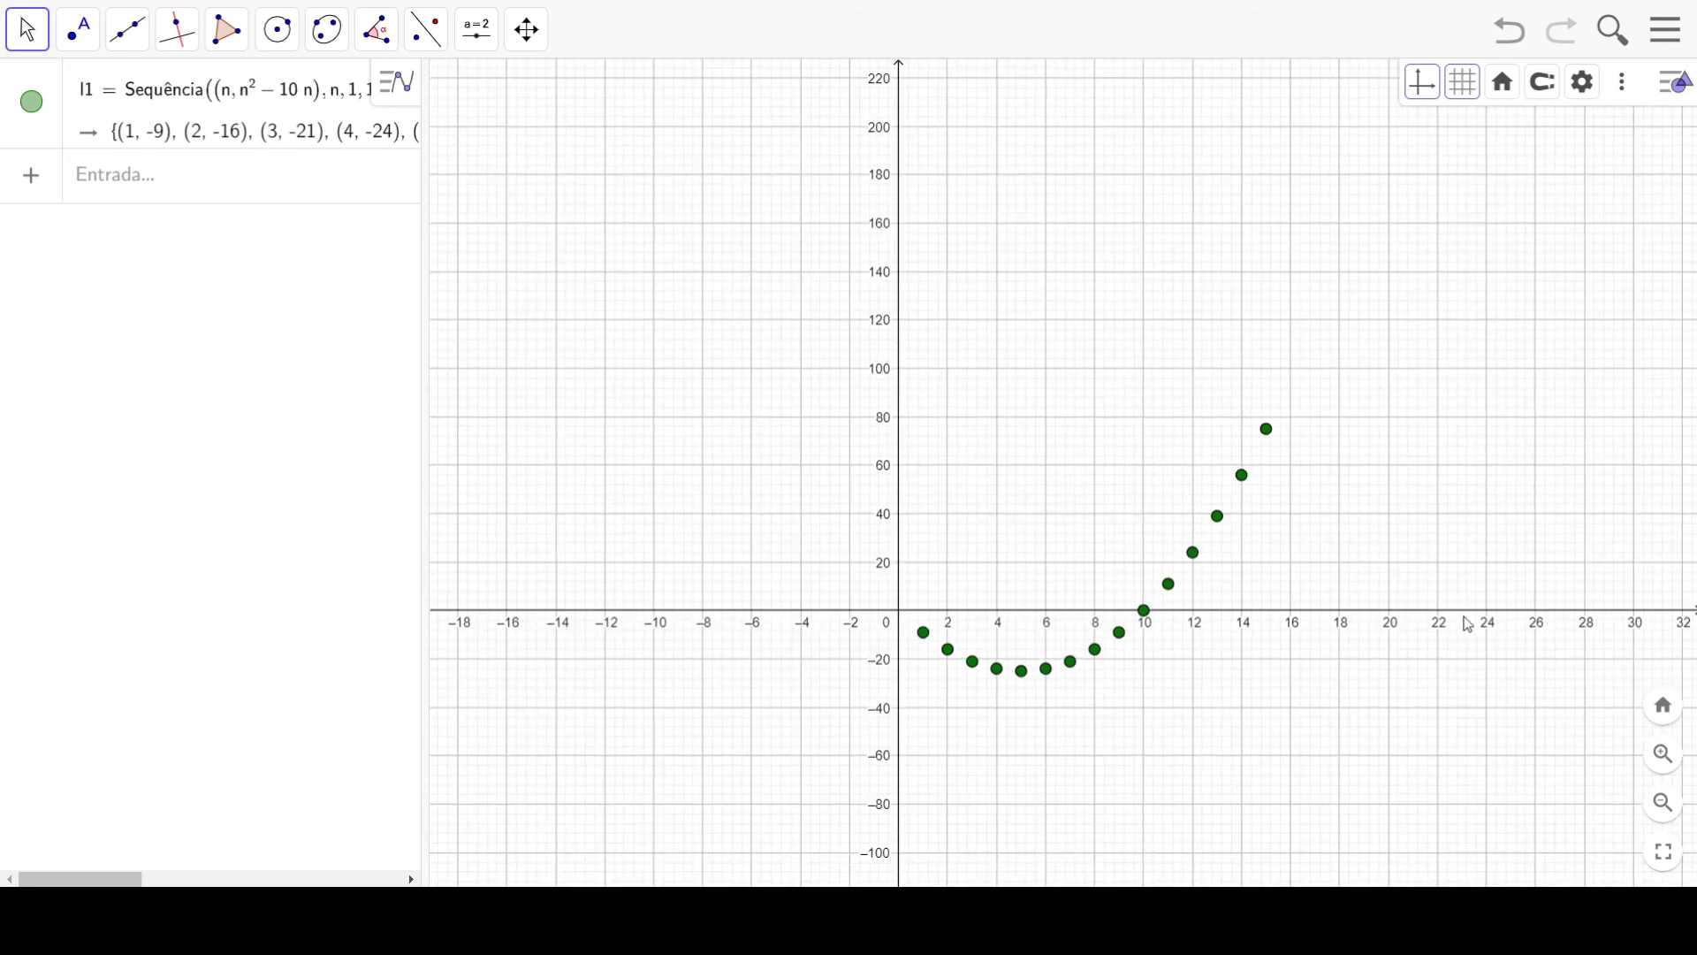
drag(1304, 638, 1261, 636)
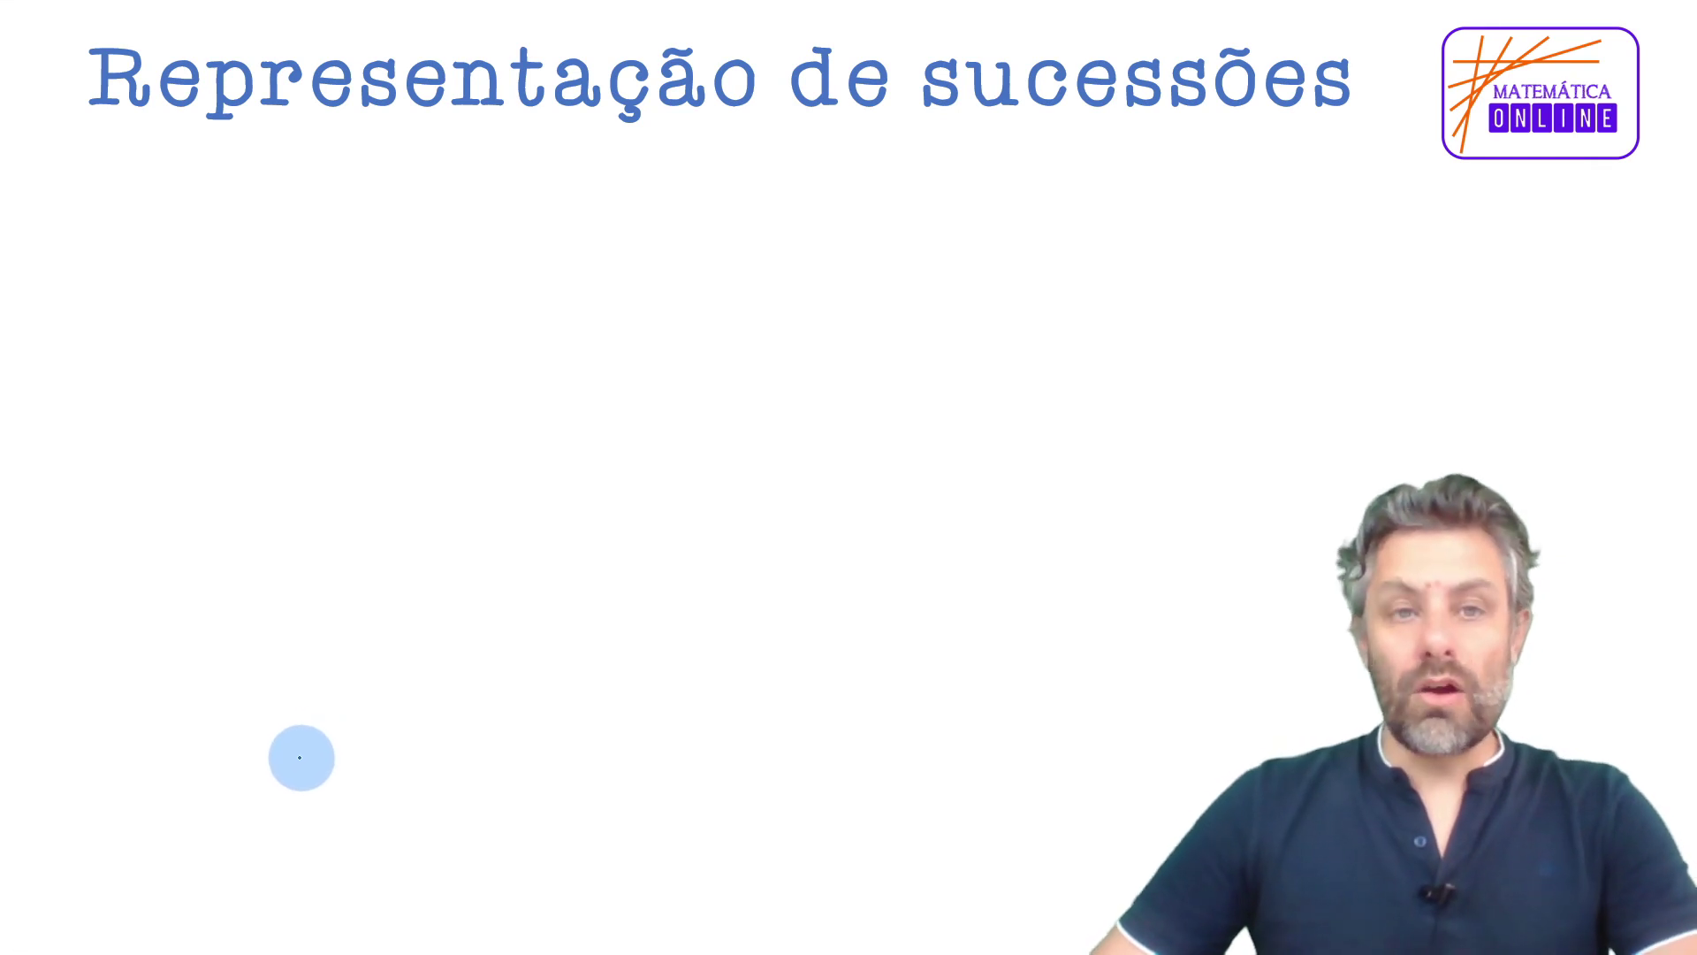
key(Right)
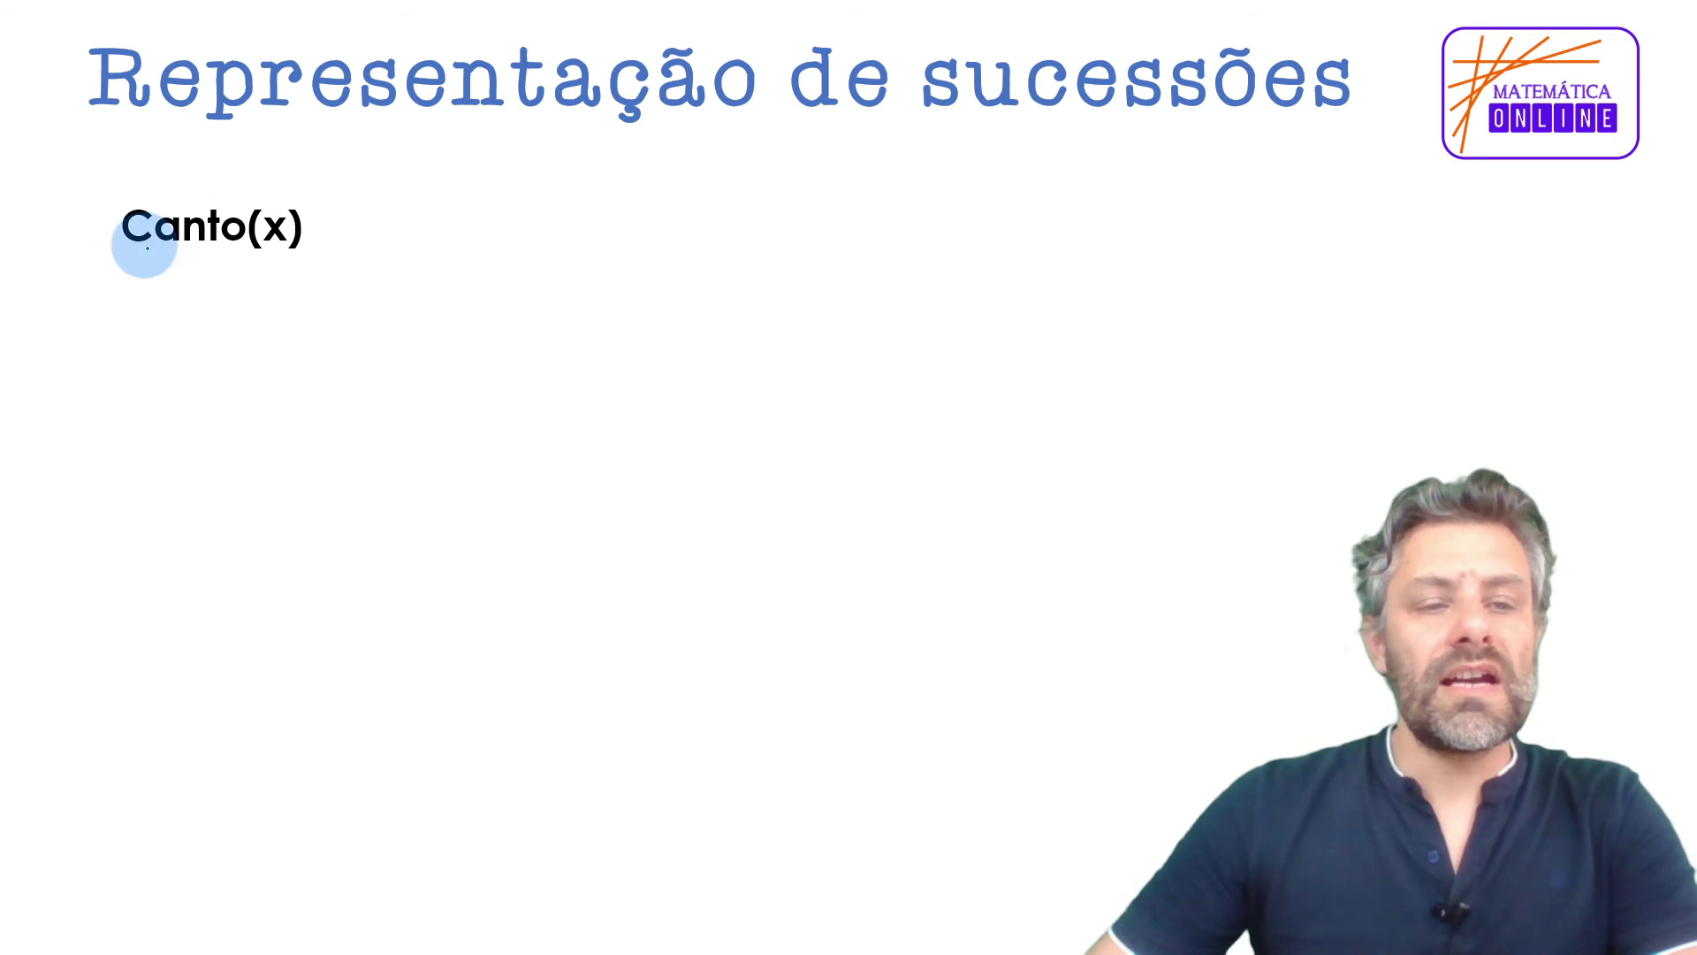
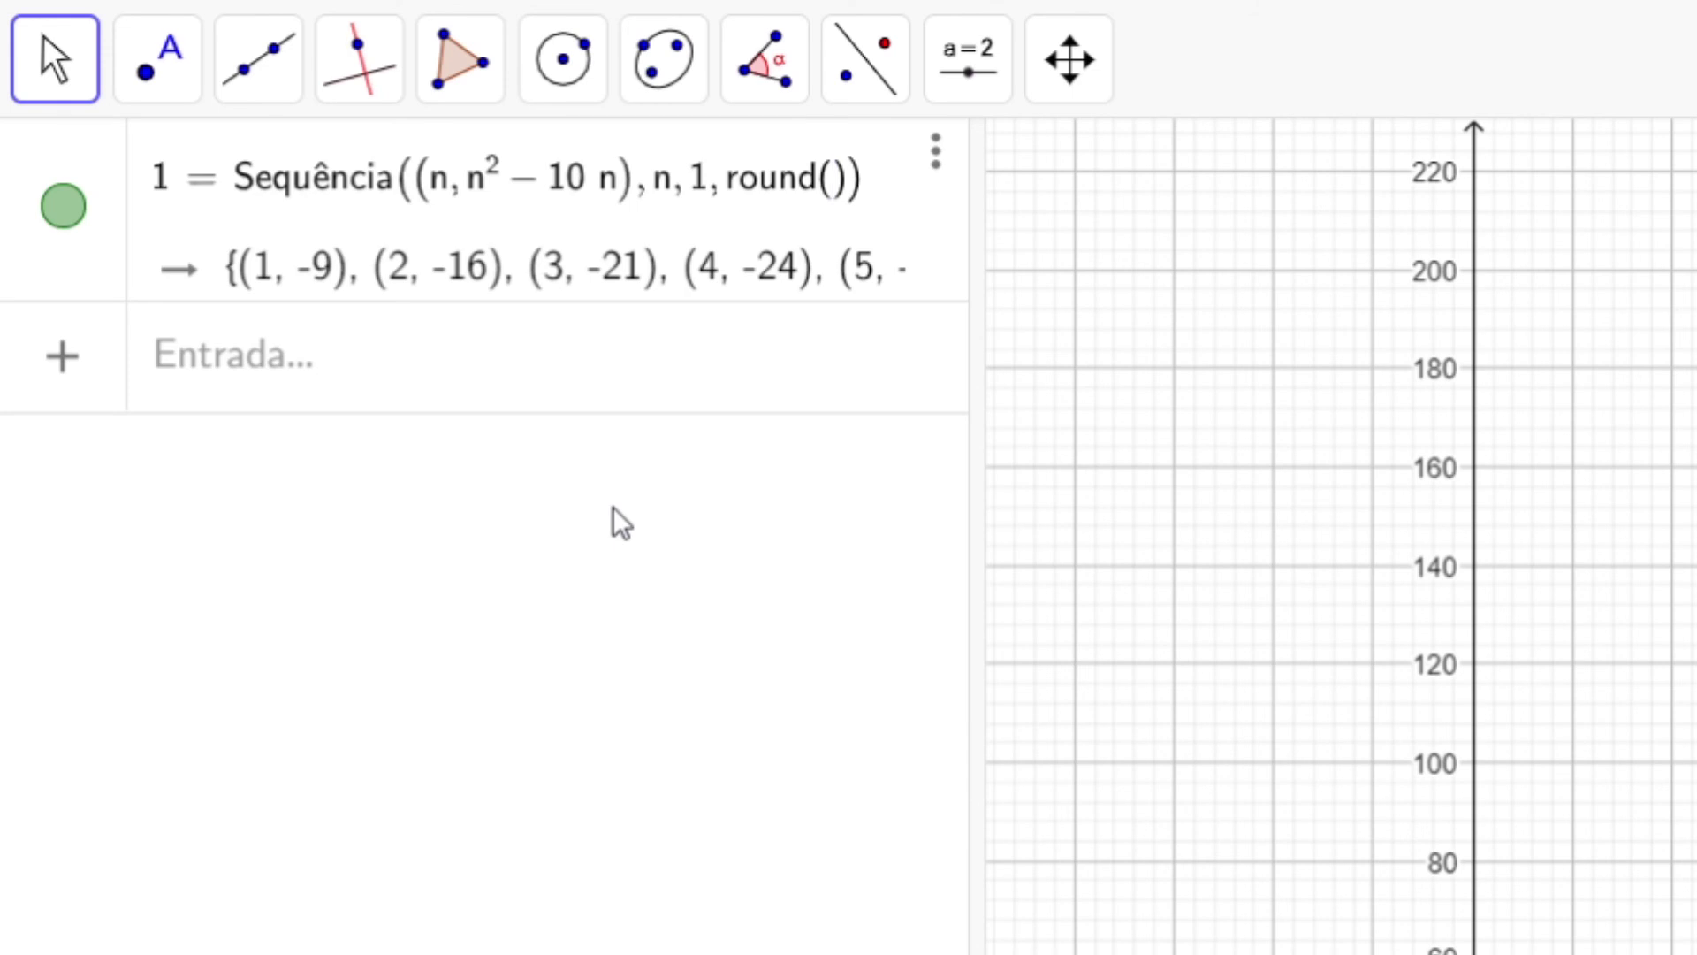
Step: Fill in the round() function with x(canto(2)) as the final value of the sequence l1
text(x( )
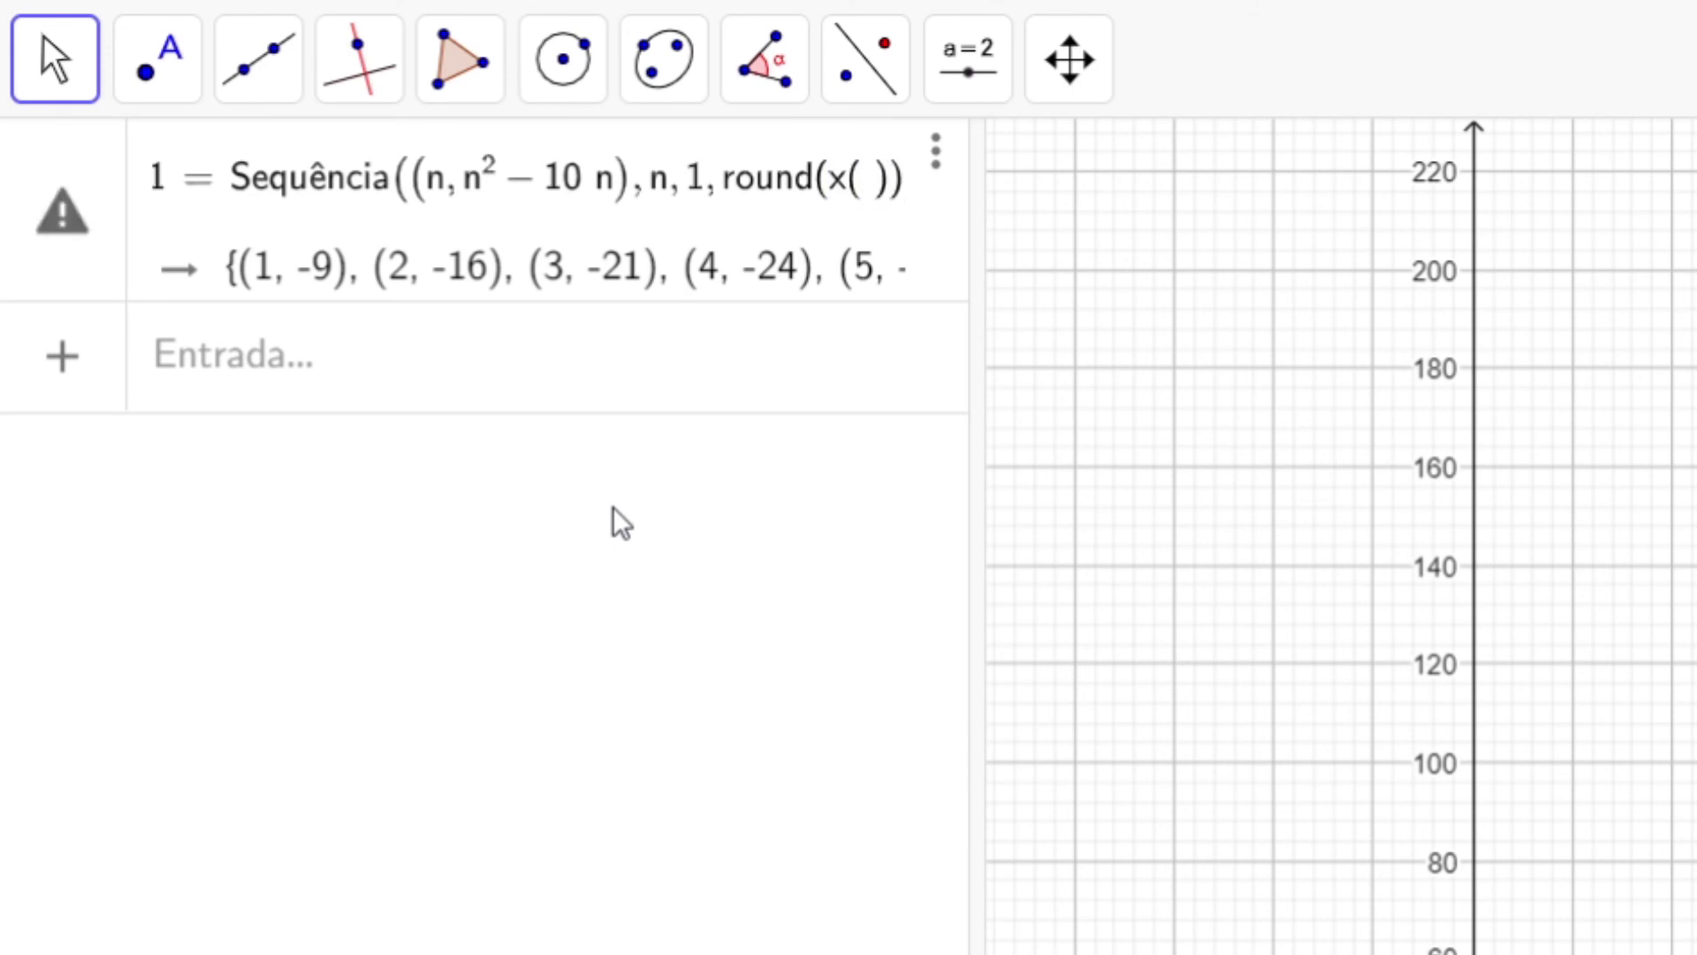
text(canto)
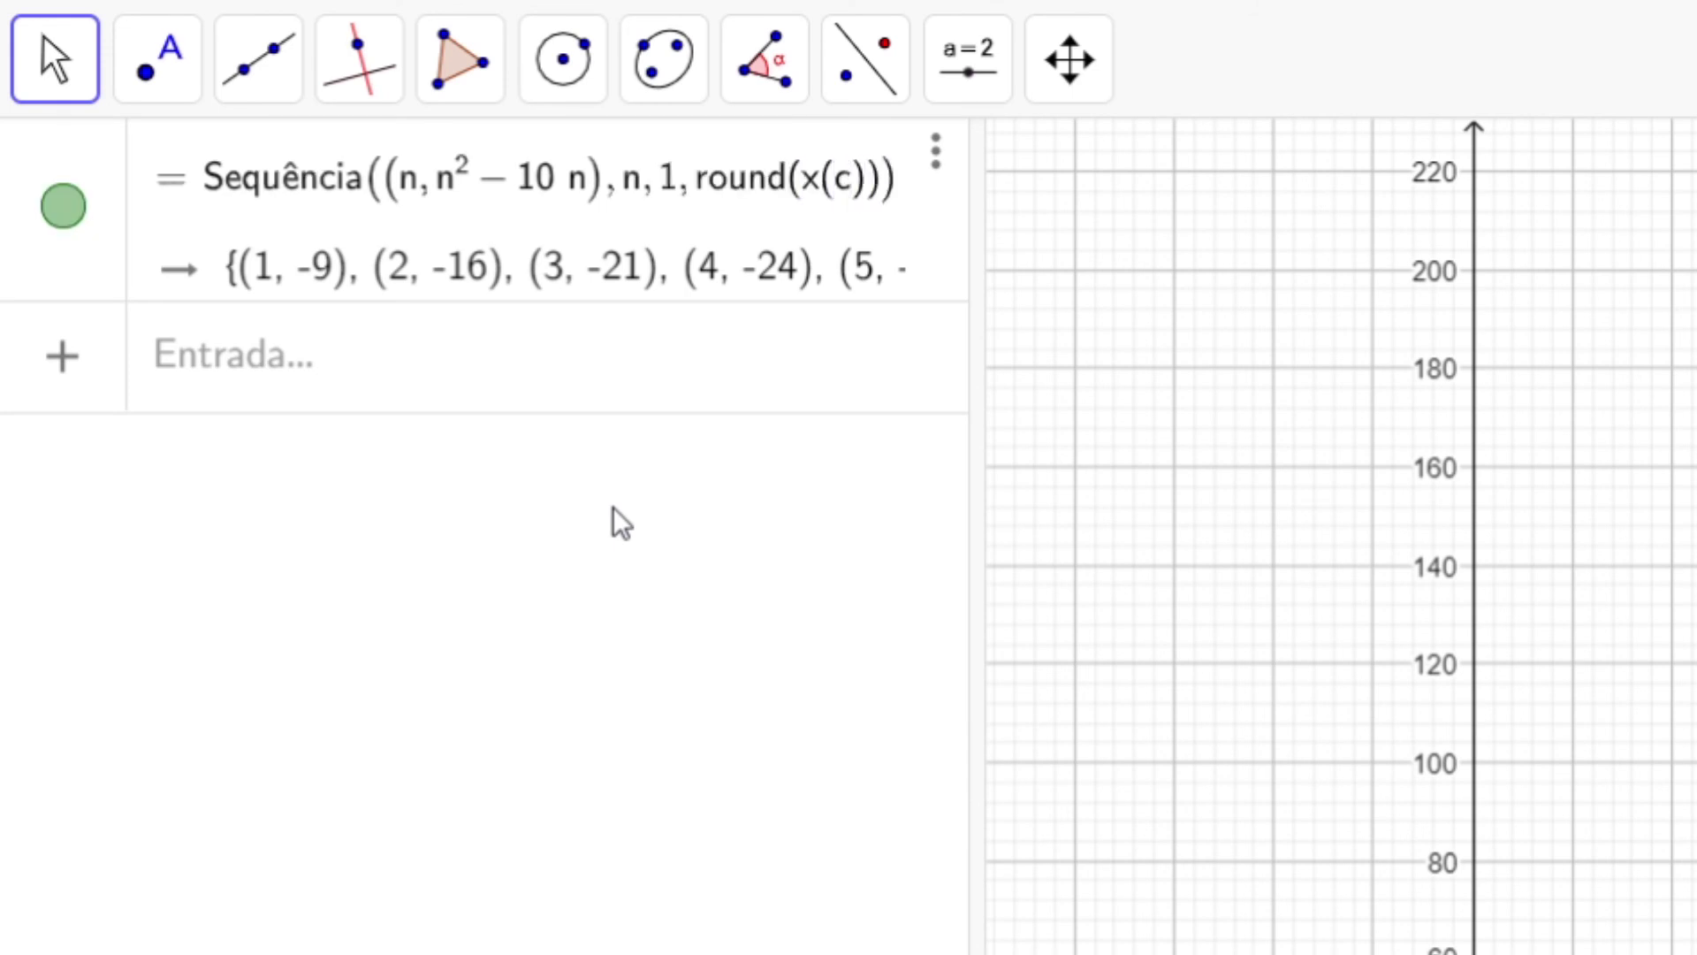
text(()
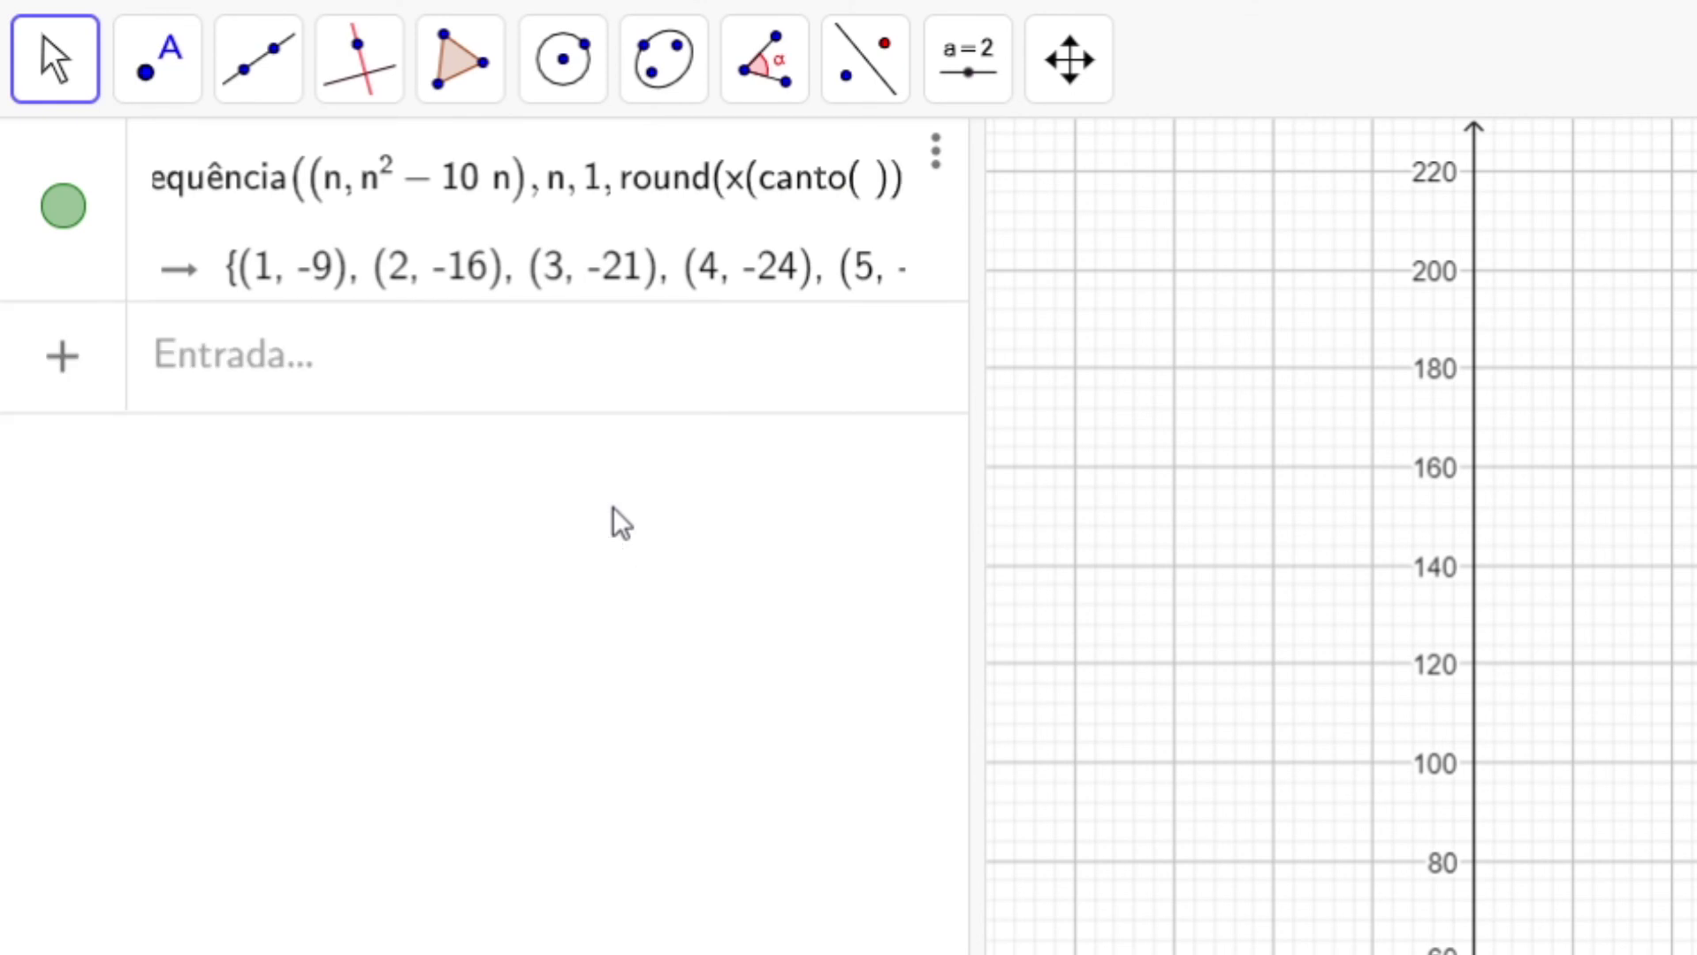
key(Right)
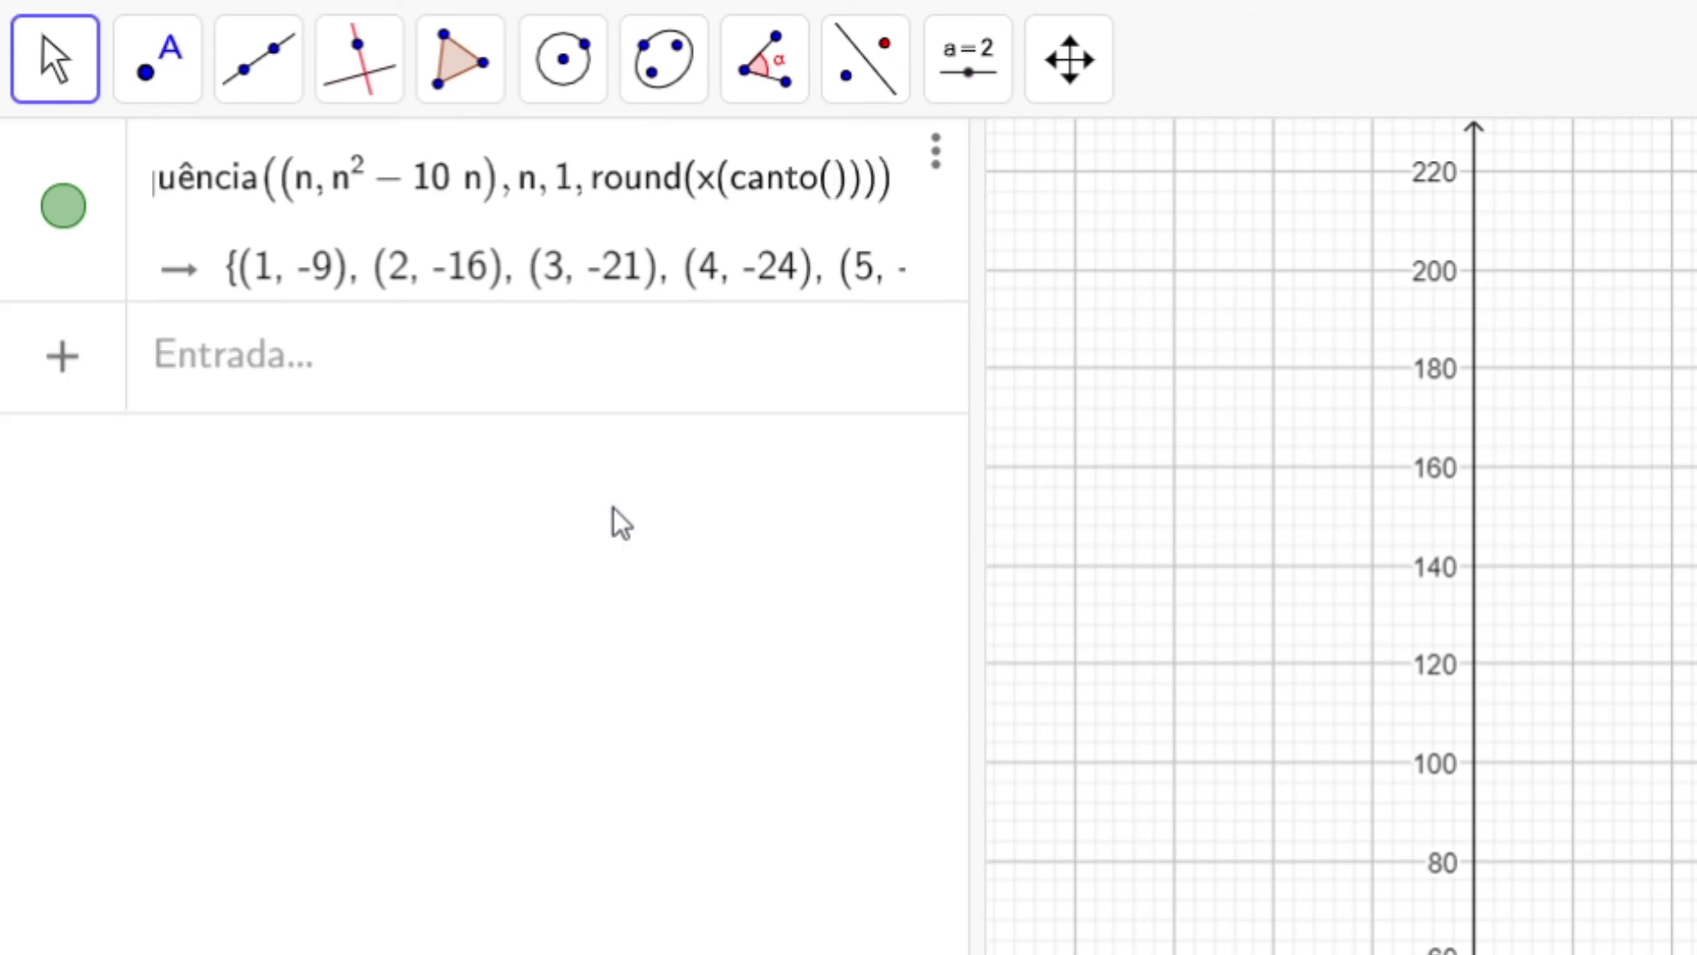
text(2)
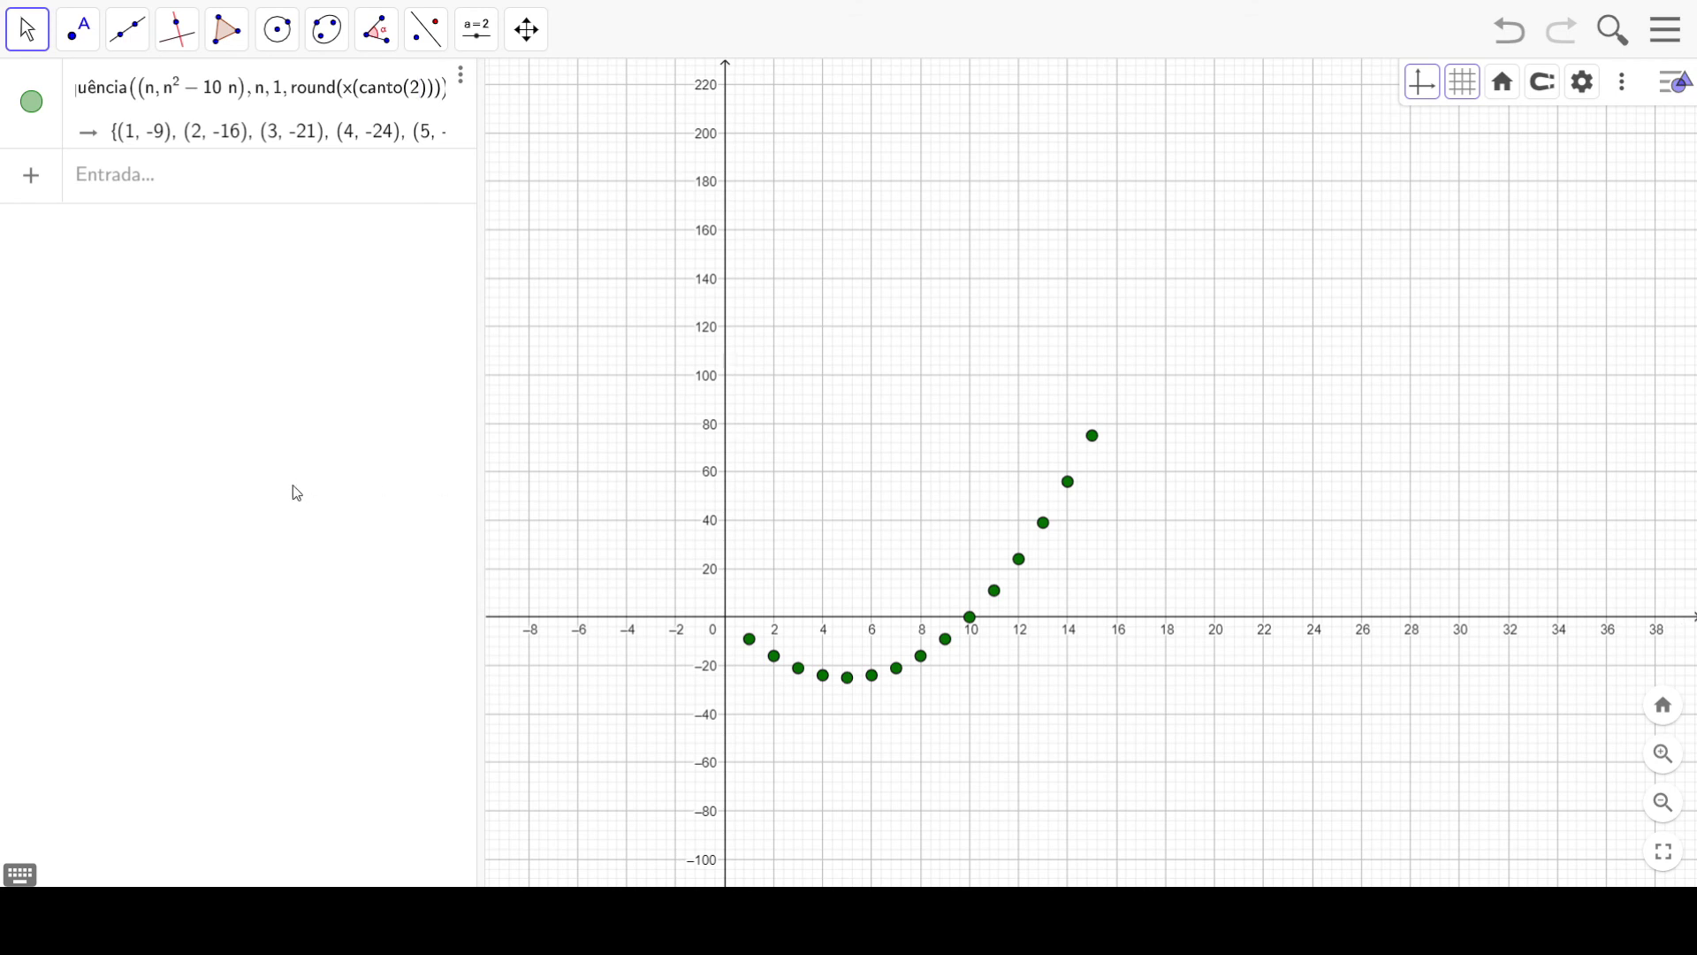
key(Return)
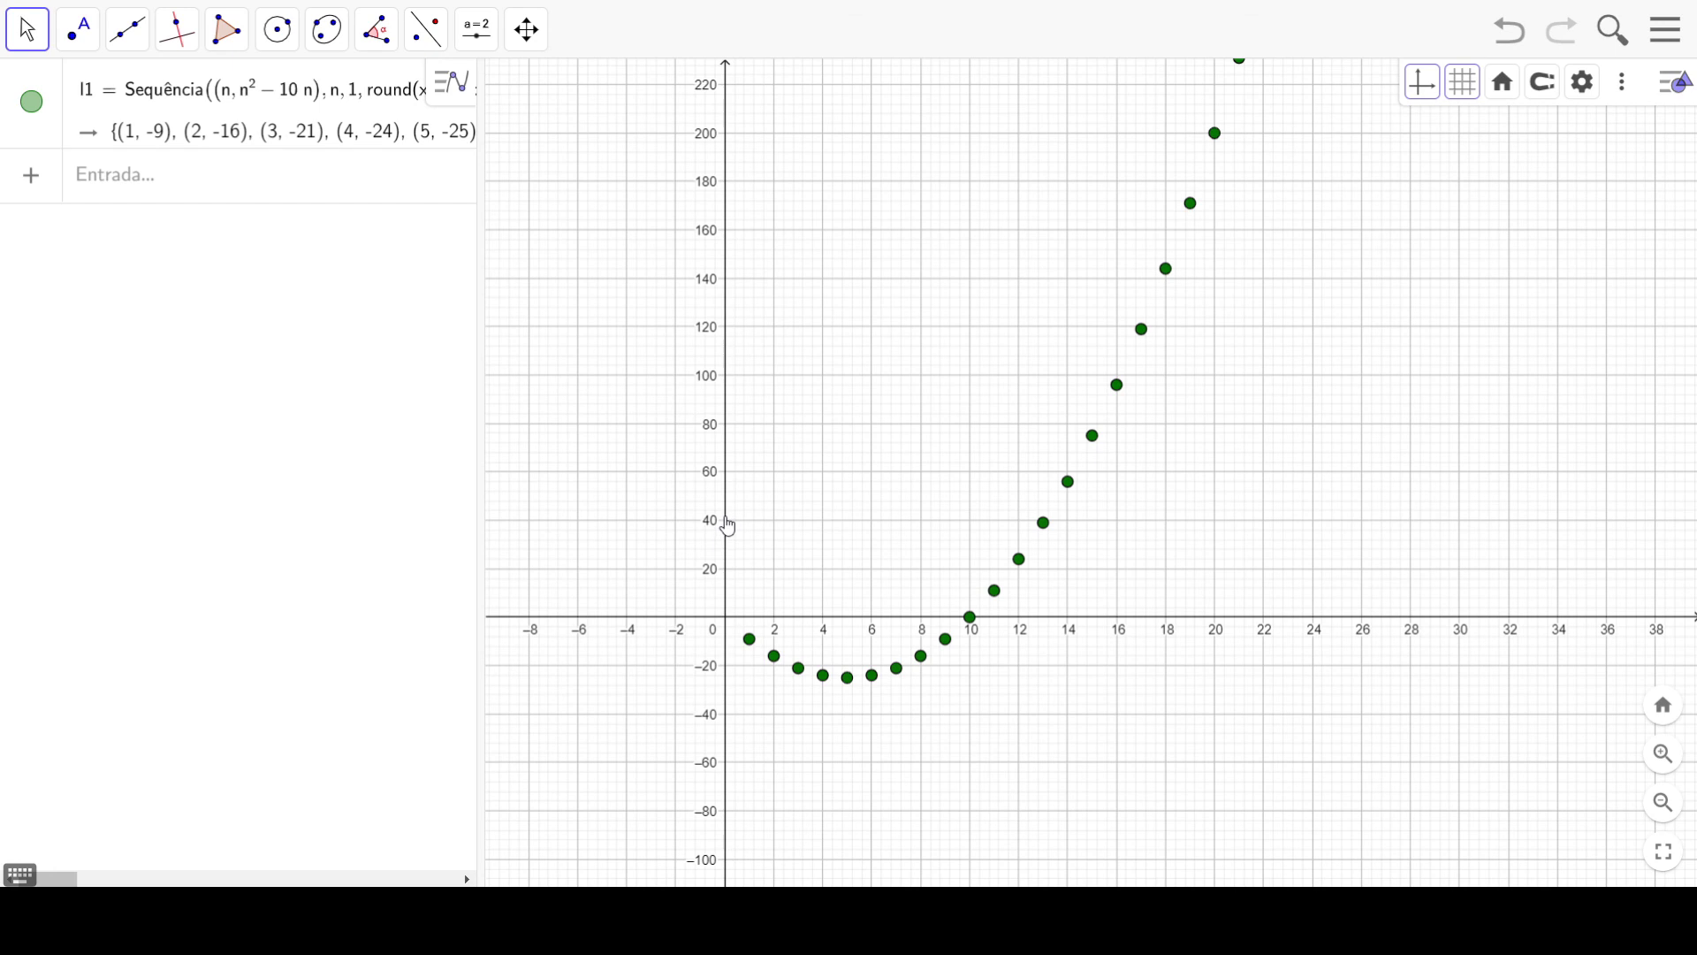
Step: Compress the y-axis scale and check that the sequence's points extend across the graph when the view changes
drag(704, 572, 715, 634)
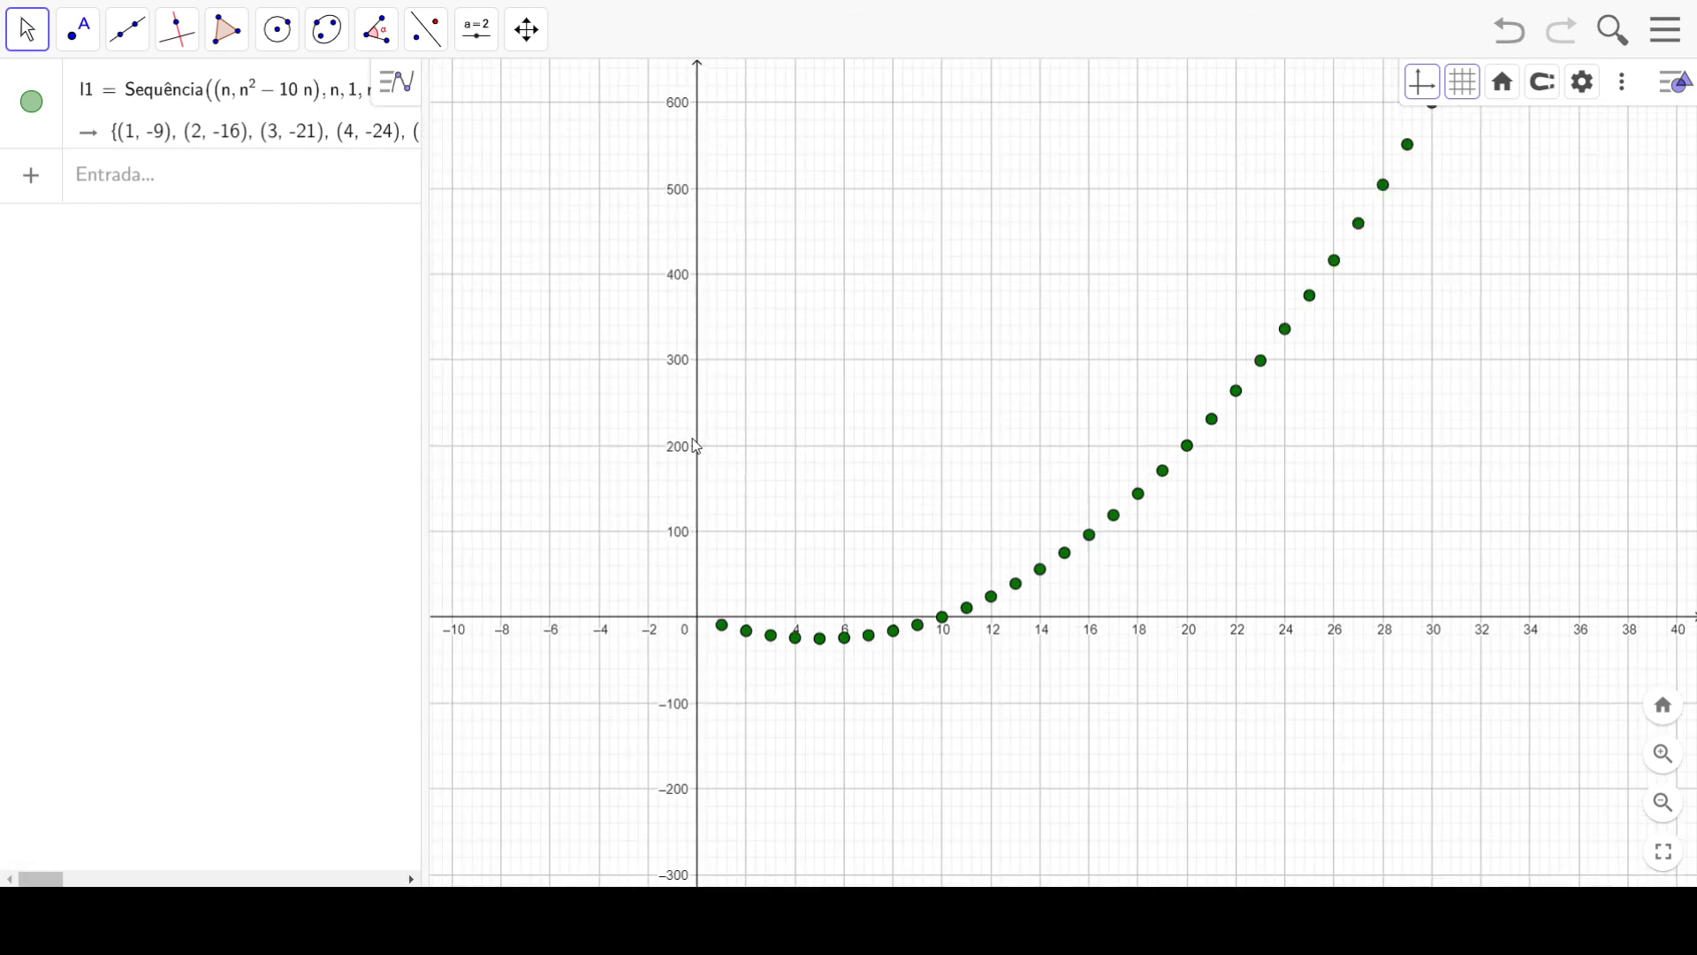
drag(697, 447, 696, 535)
scroll(1538, 560, down, 5)
drag(1471, 585, 1125, 769)
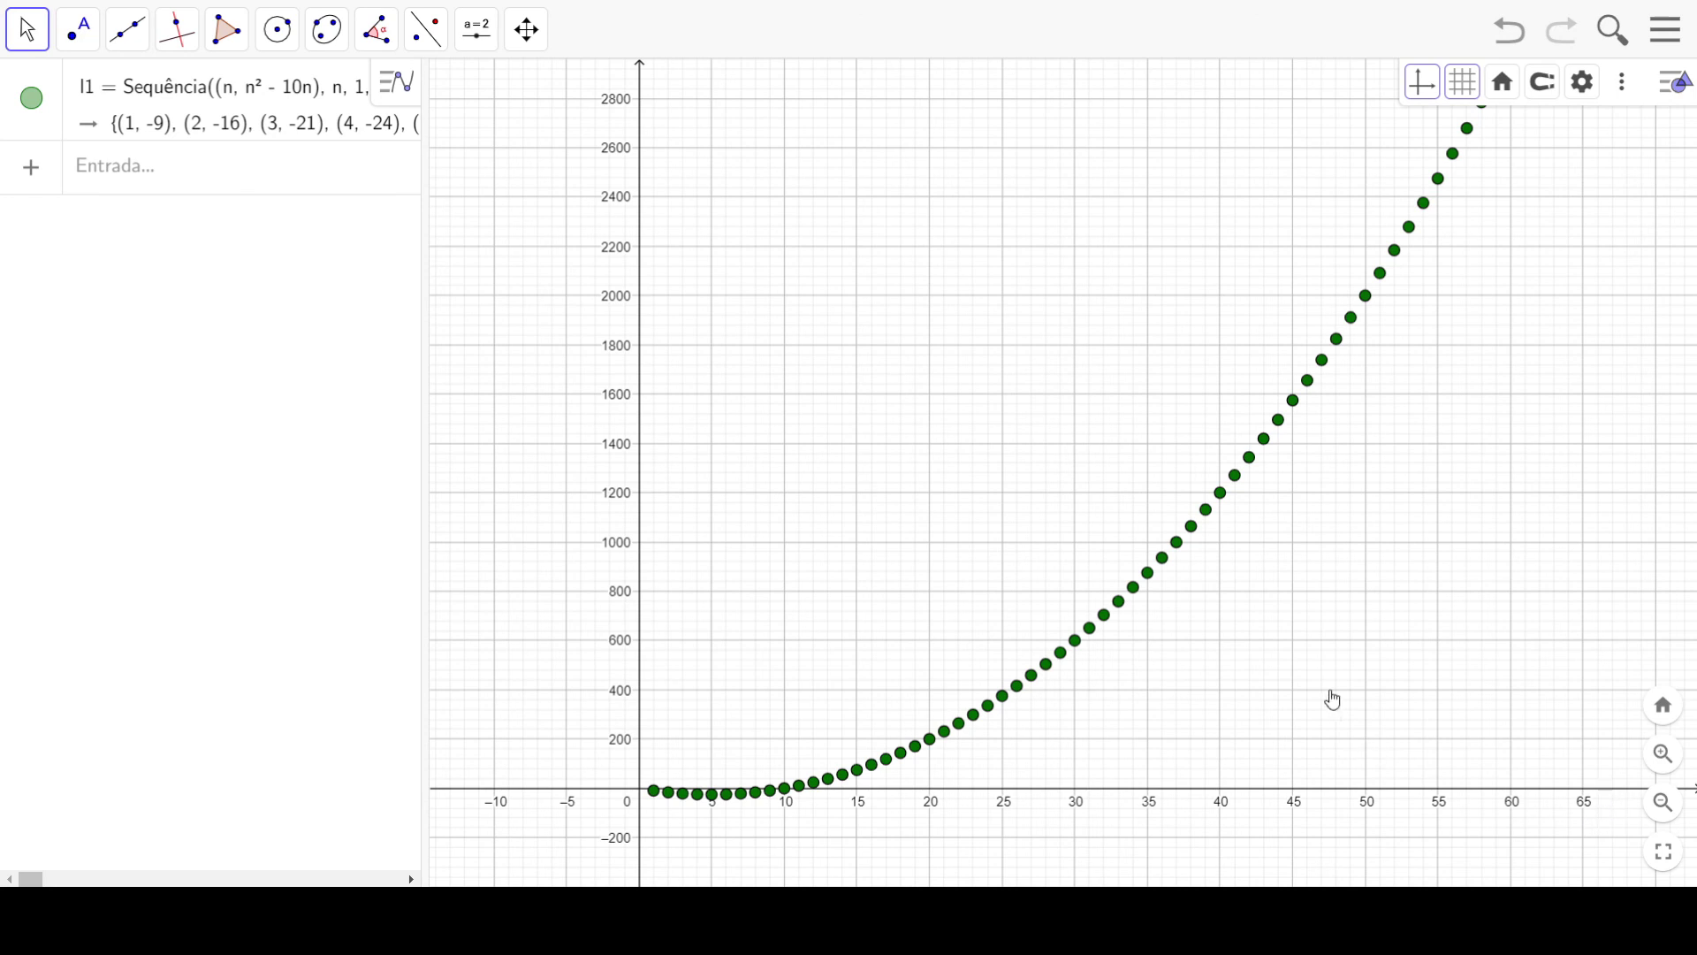
drag(1206, 777, 1163, 684)
scroll(750, 713, up, 5)
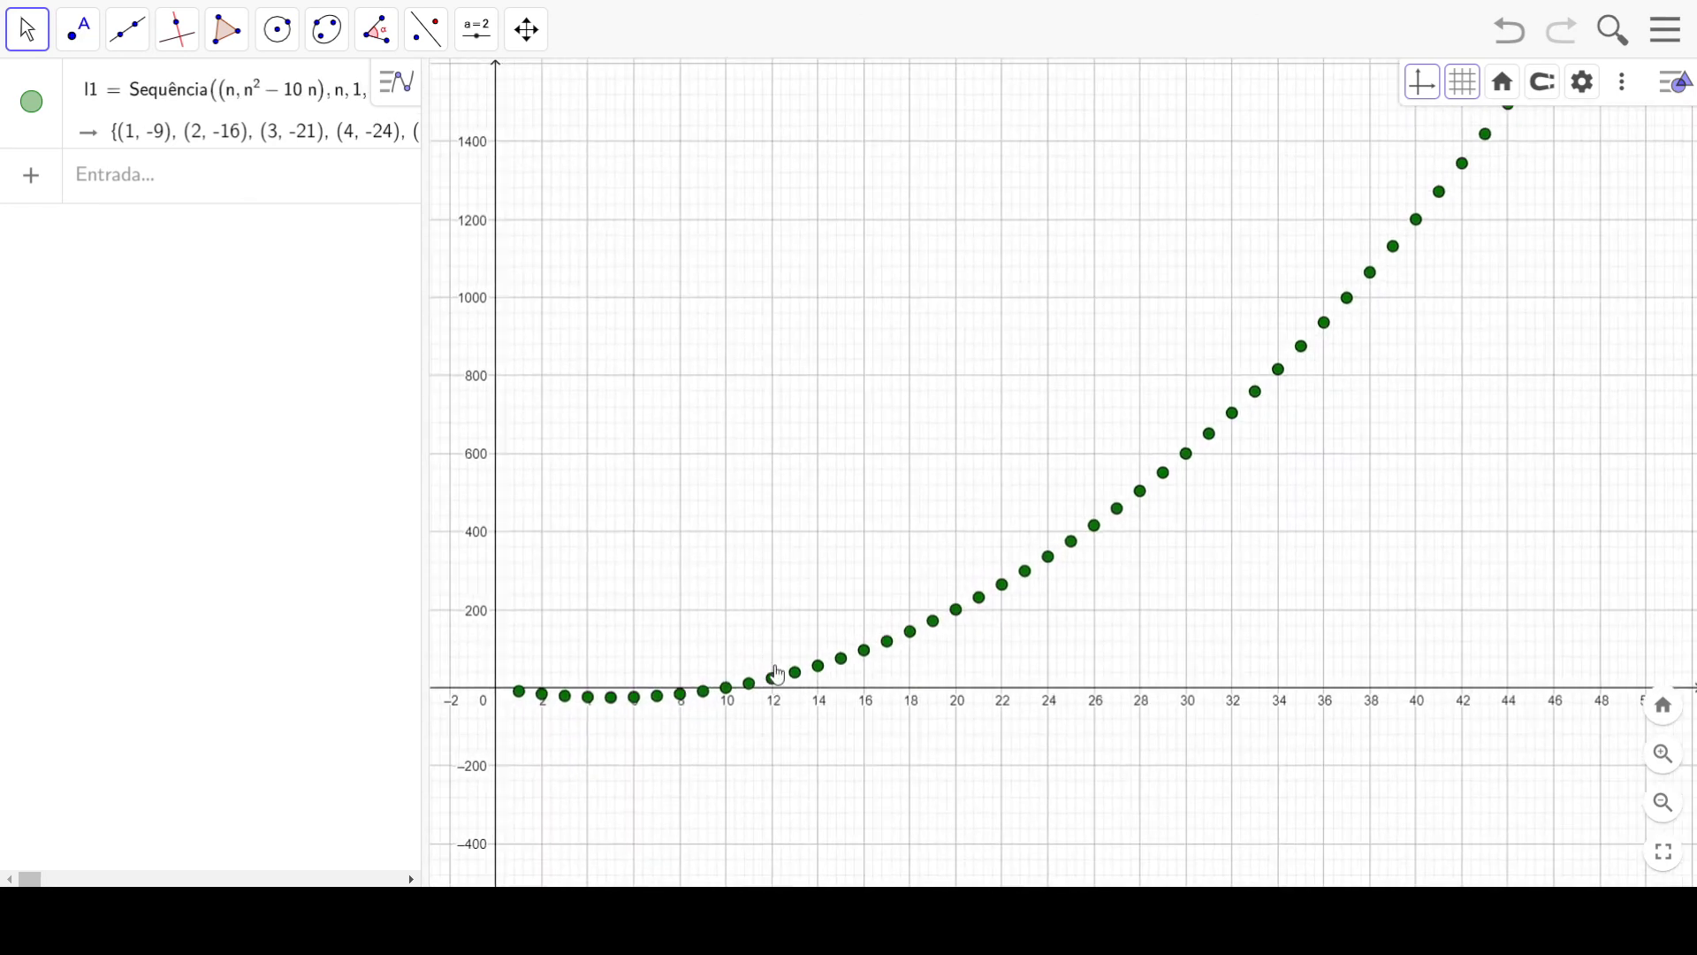
drag(883, 493, 941, 499)
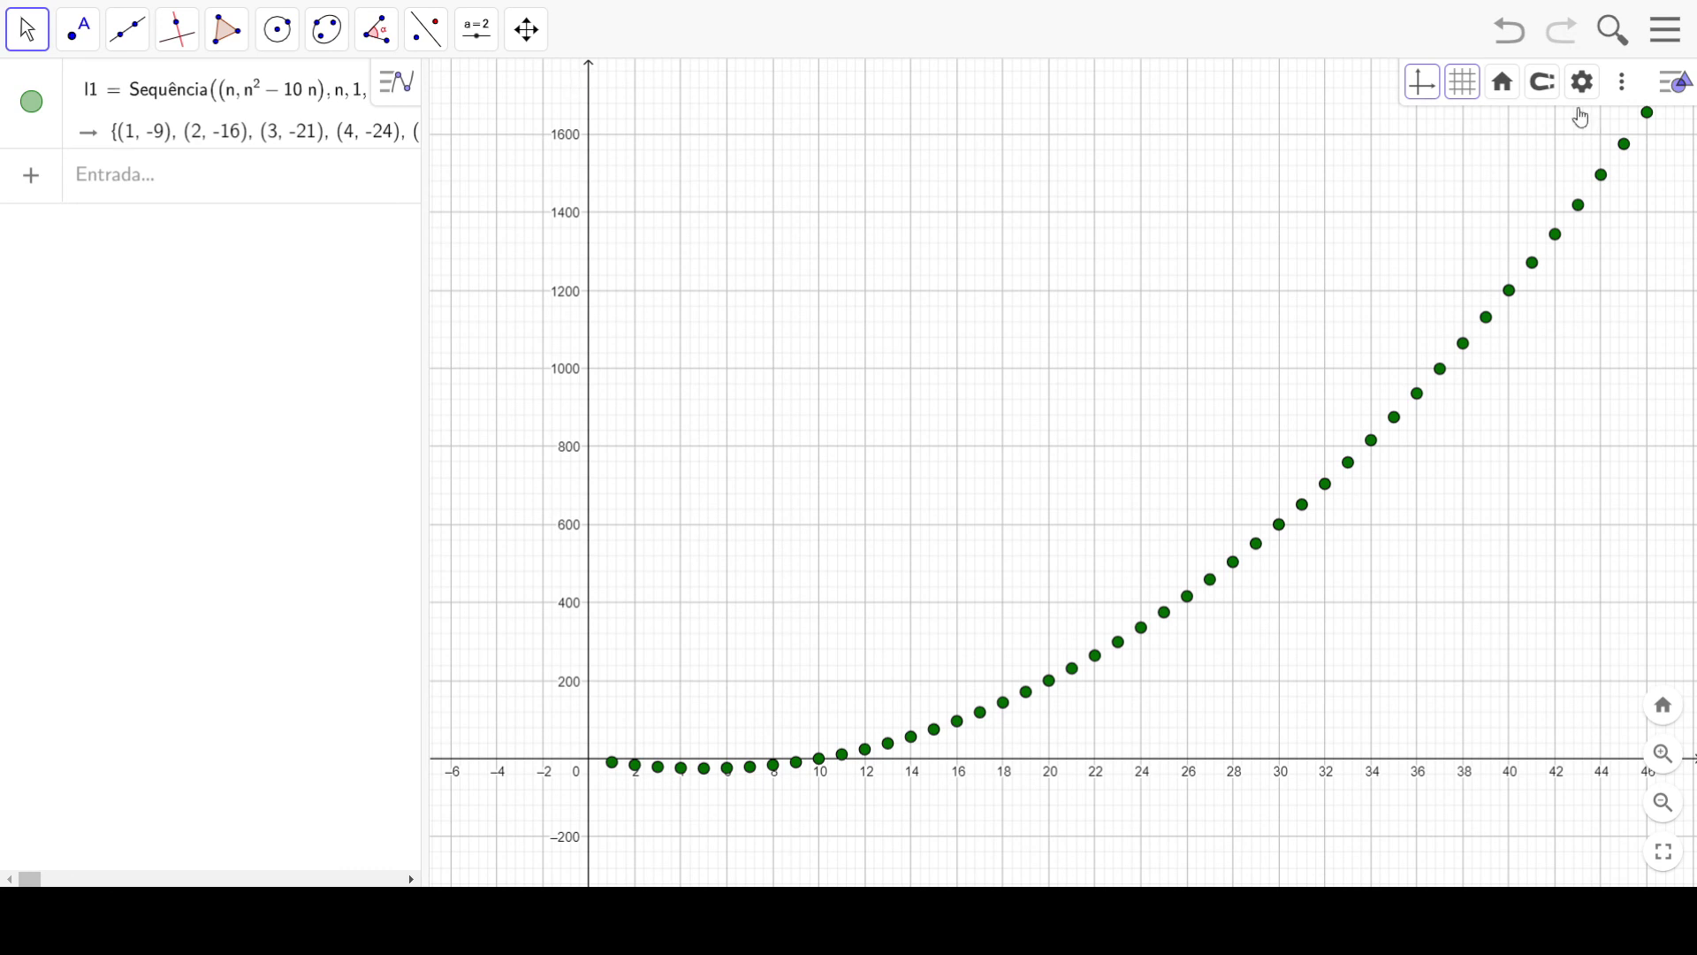
Step: Give both axes a line style with a filled arrowhead and make the axis labels bold
click(1582, 81)
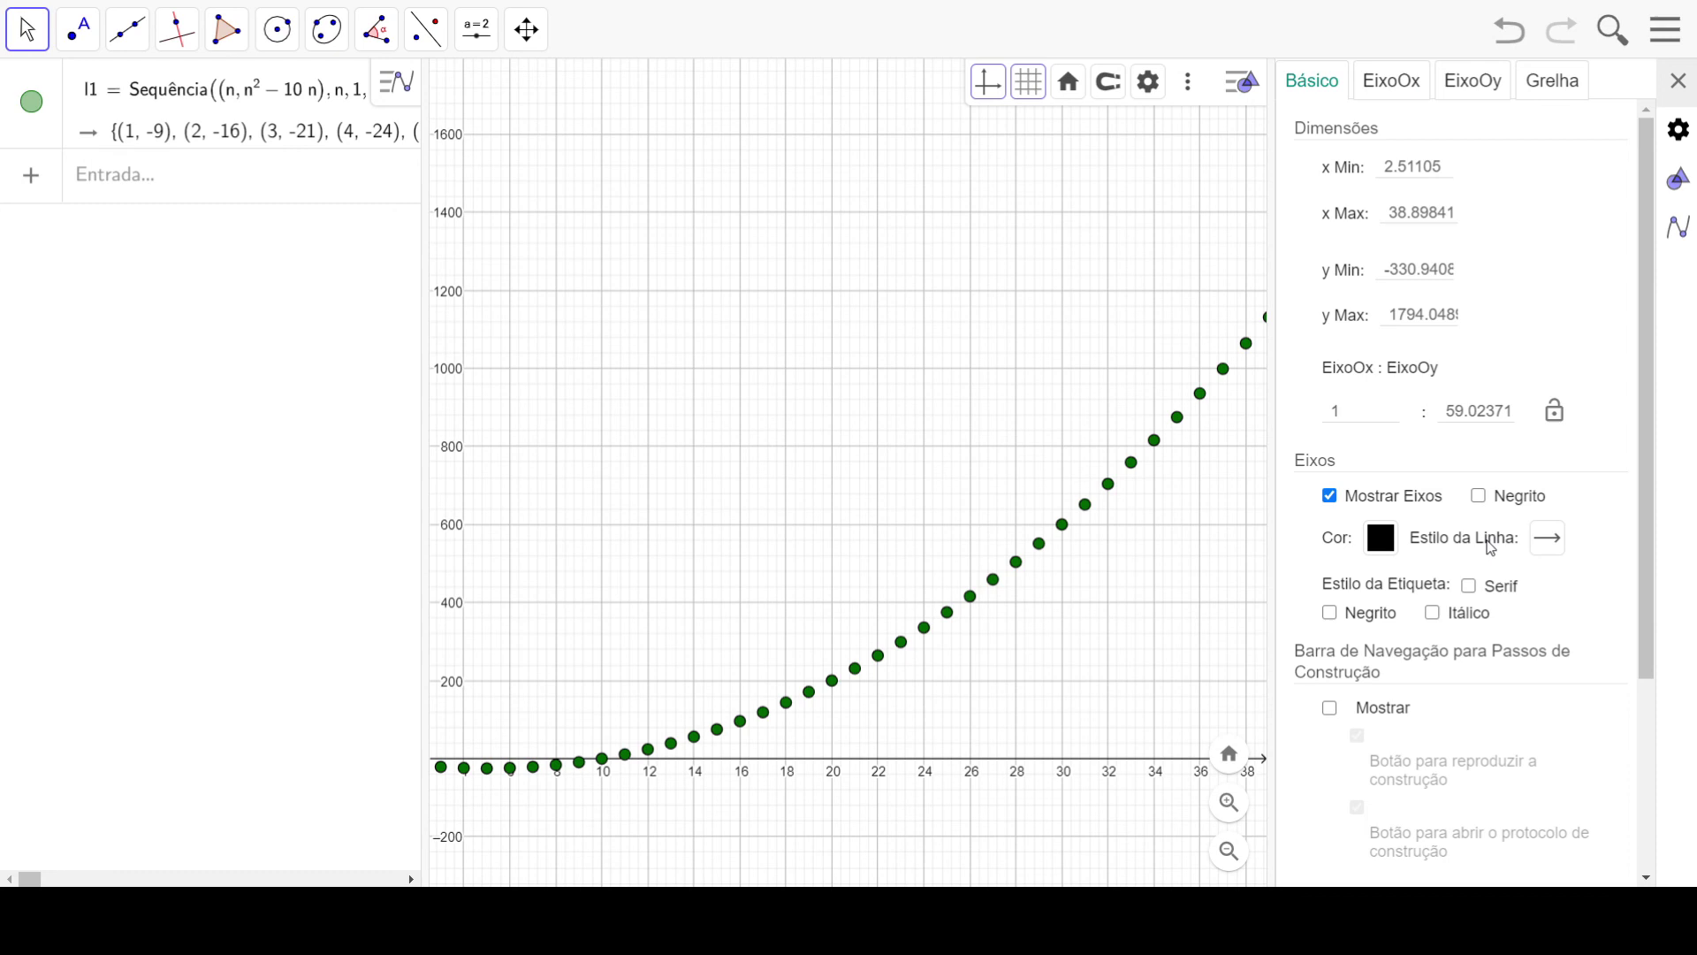
click(1546, 544)
click(1563, 659)
click(1330, 615)
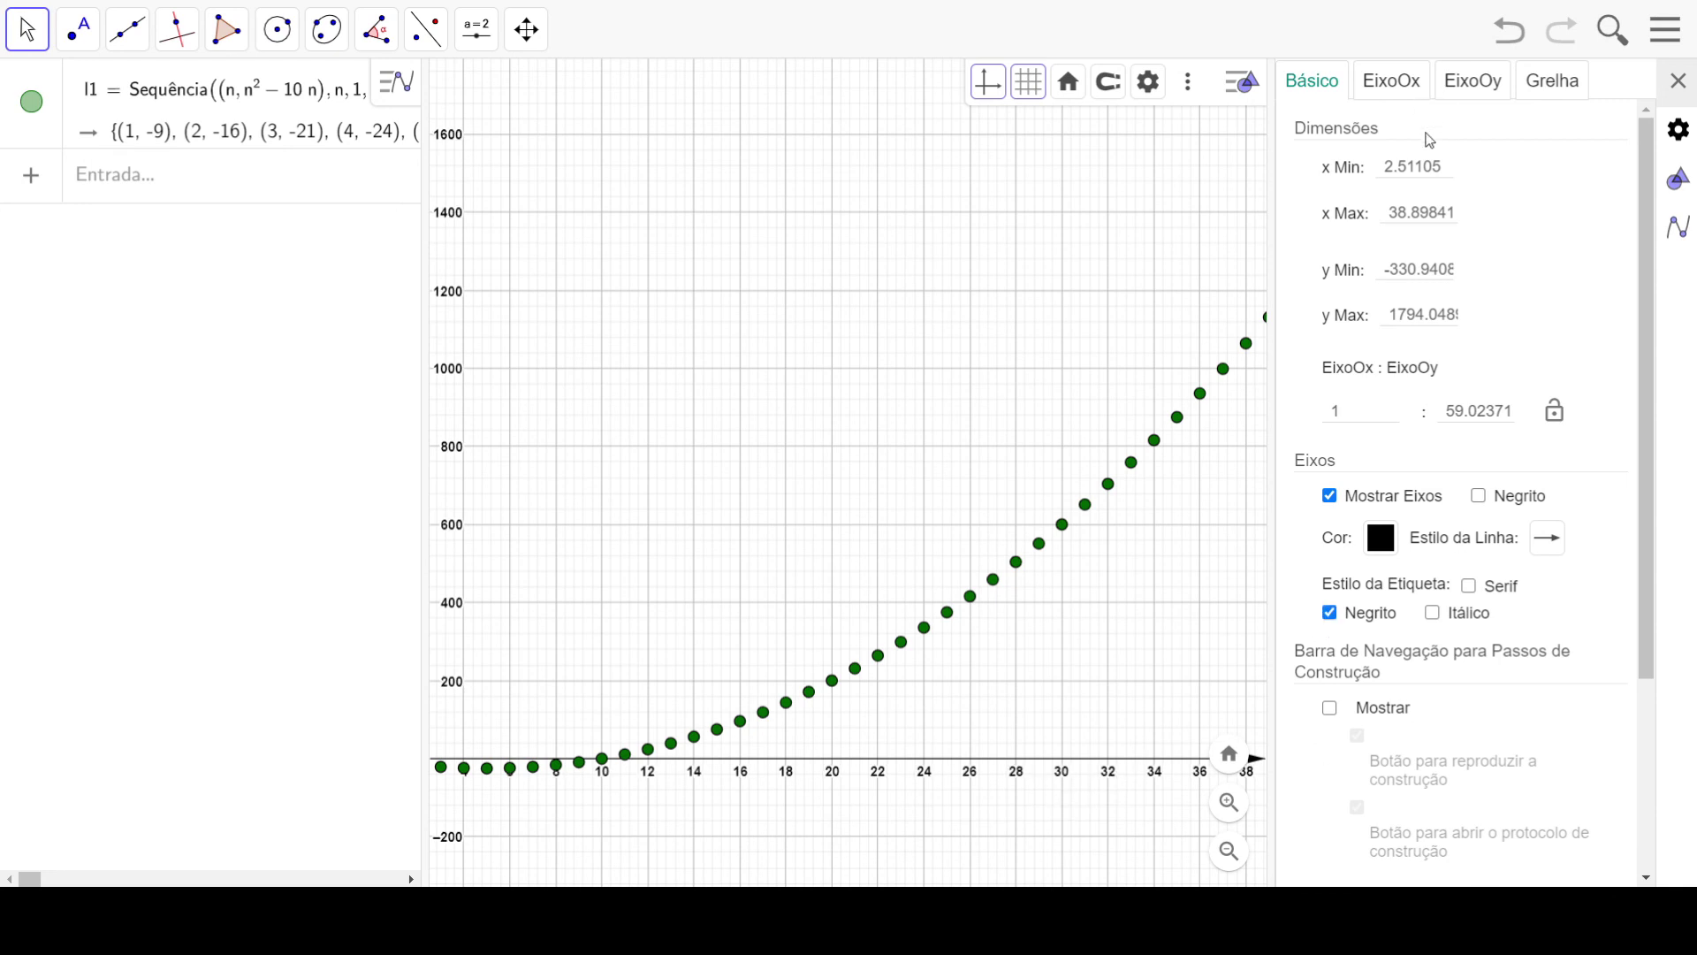
Step: Restrict the x-axis to its positive direction and label it n
click(1388, 86)
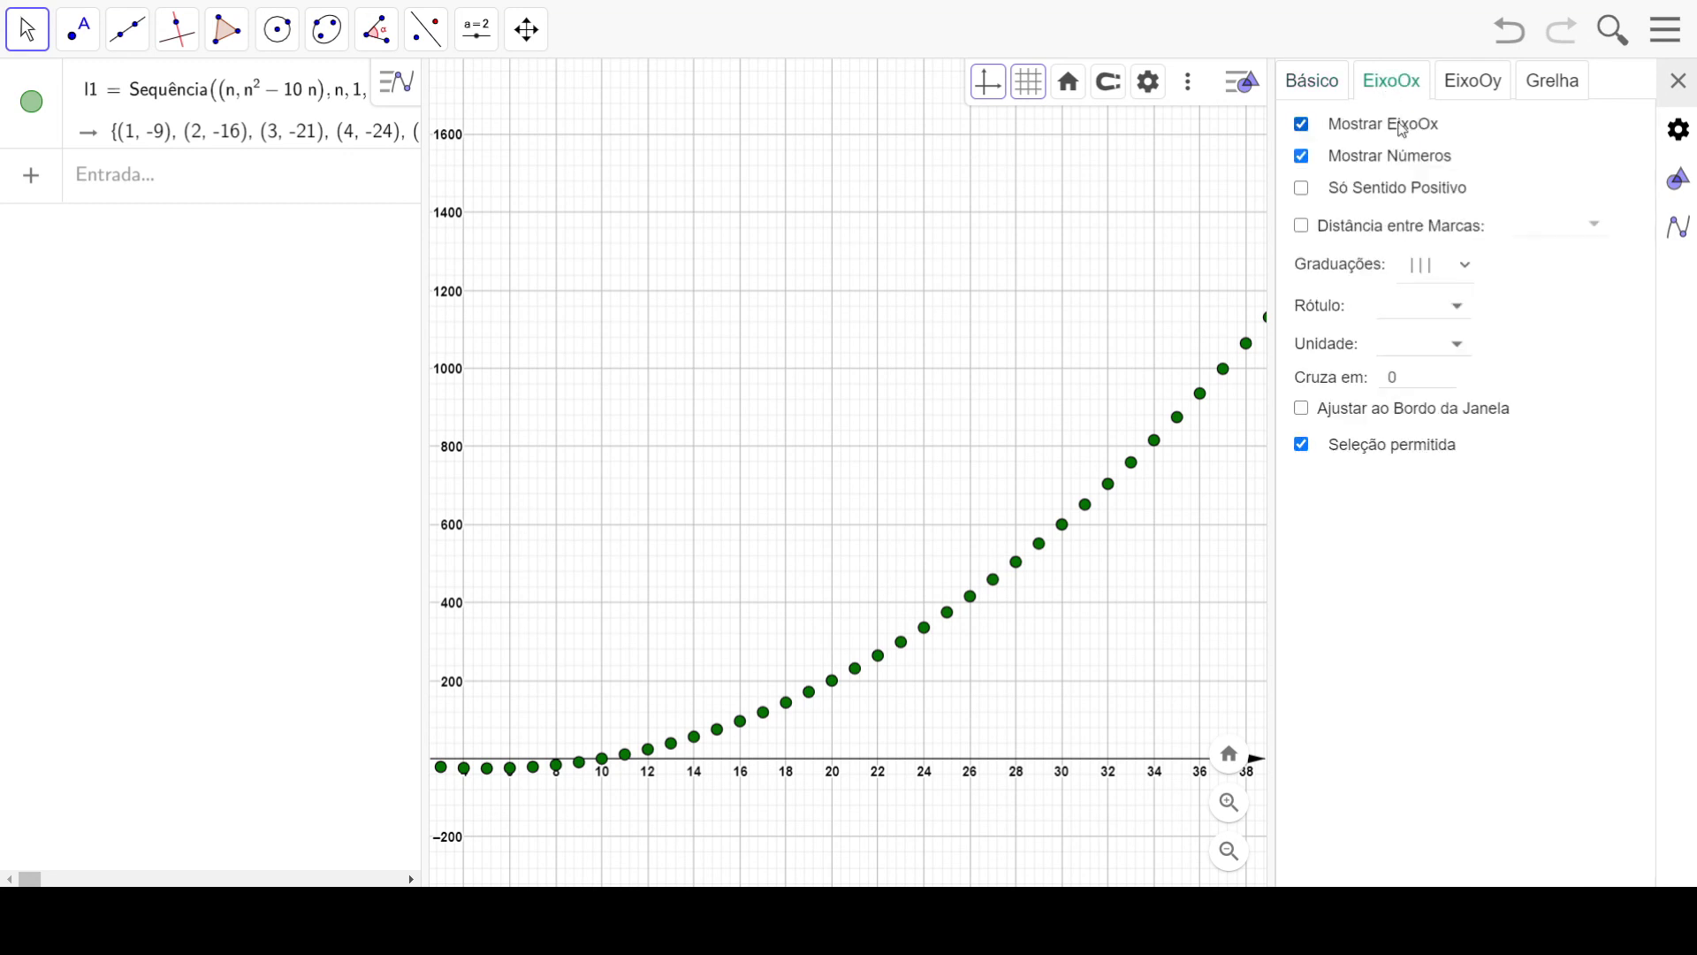
click(1305, 191)
drag(1015, 427, 1088, 330)
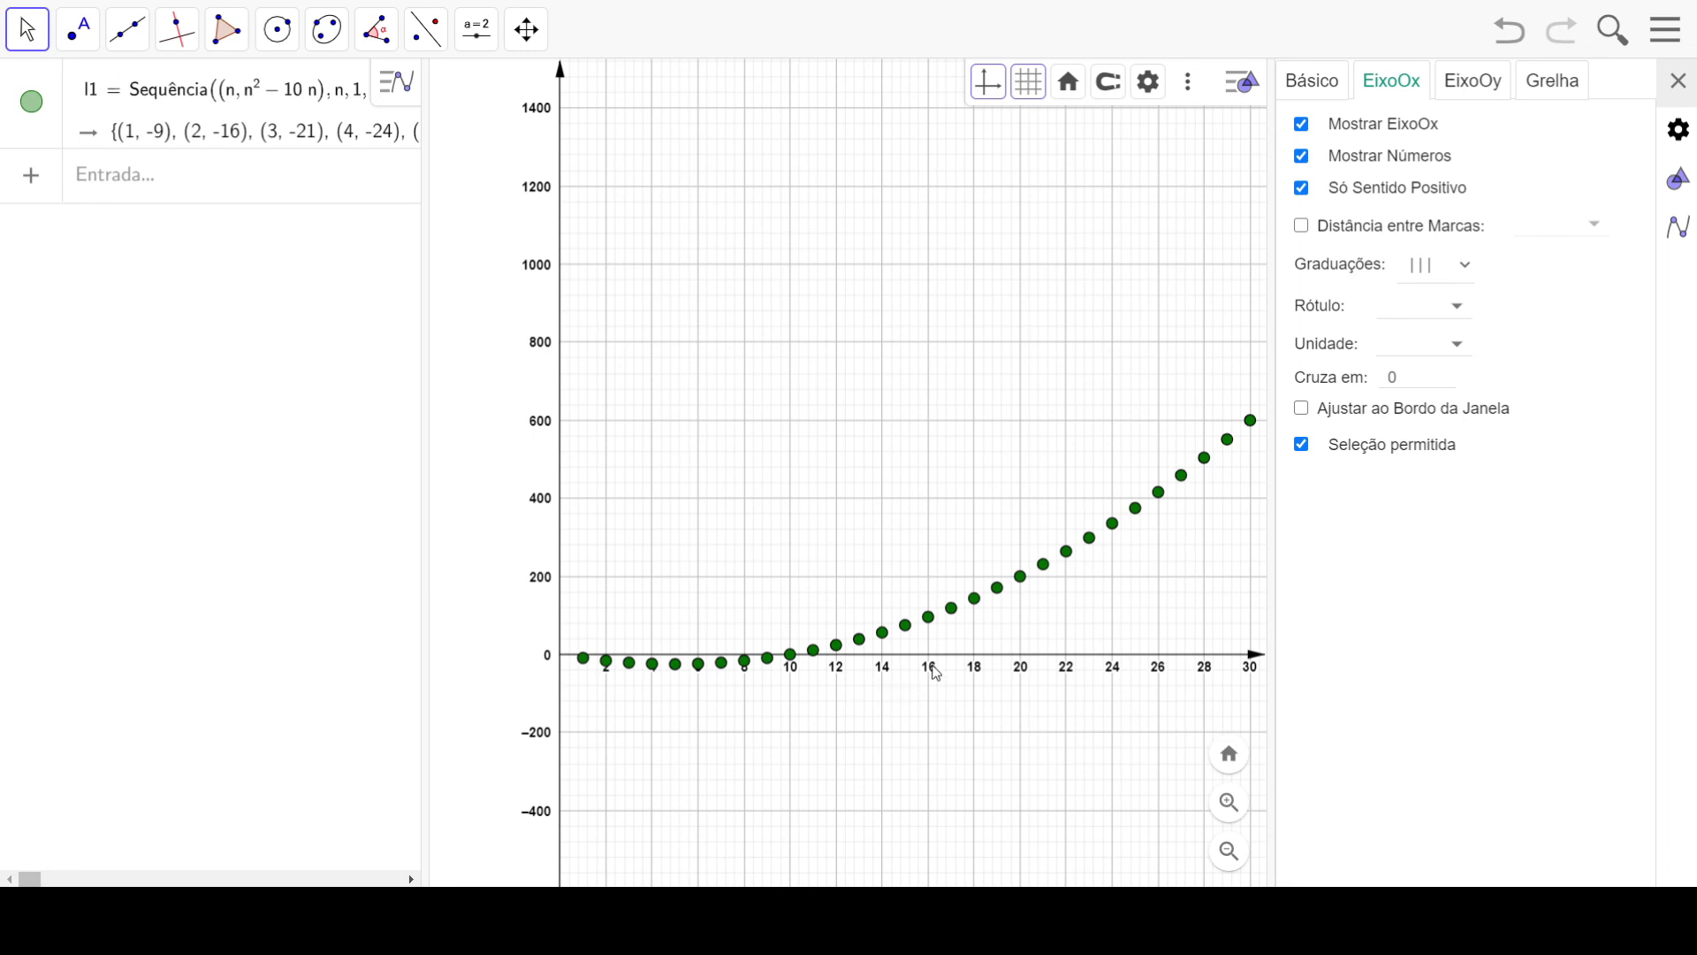
click(1391, 310)
click(1457, 308)
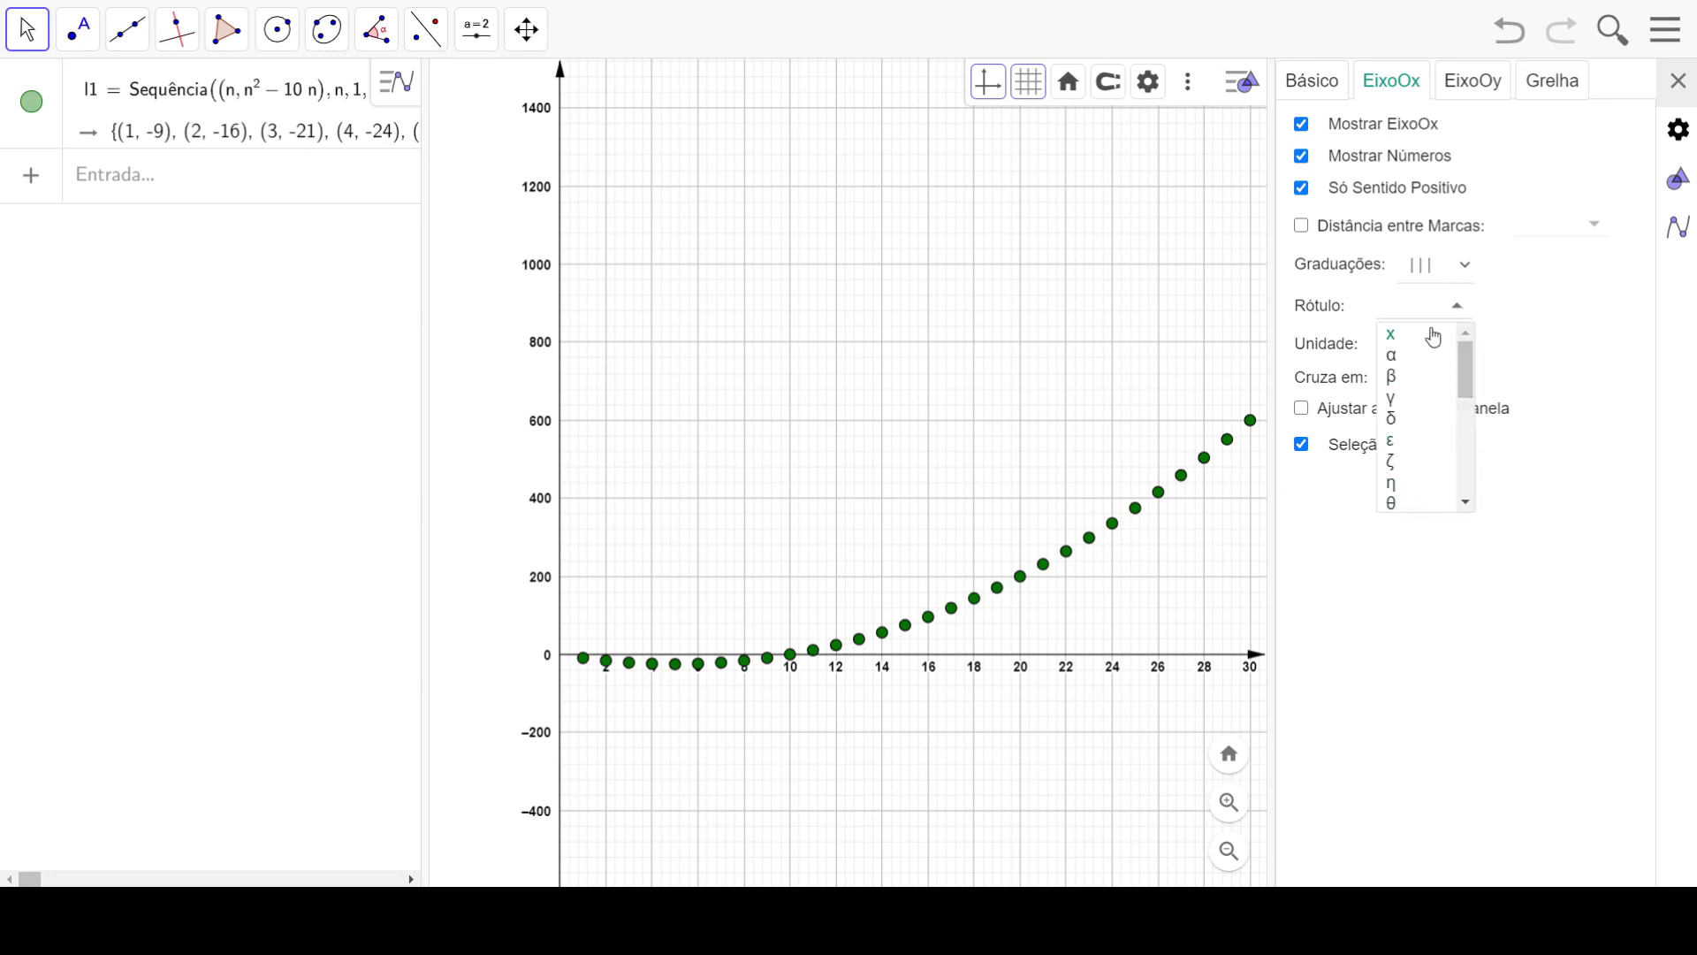
text(n)
Step: Label the y-axis u_{n}, leaving both its positive and negative directions shown
click(1488, 96)
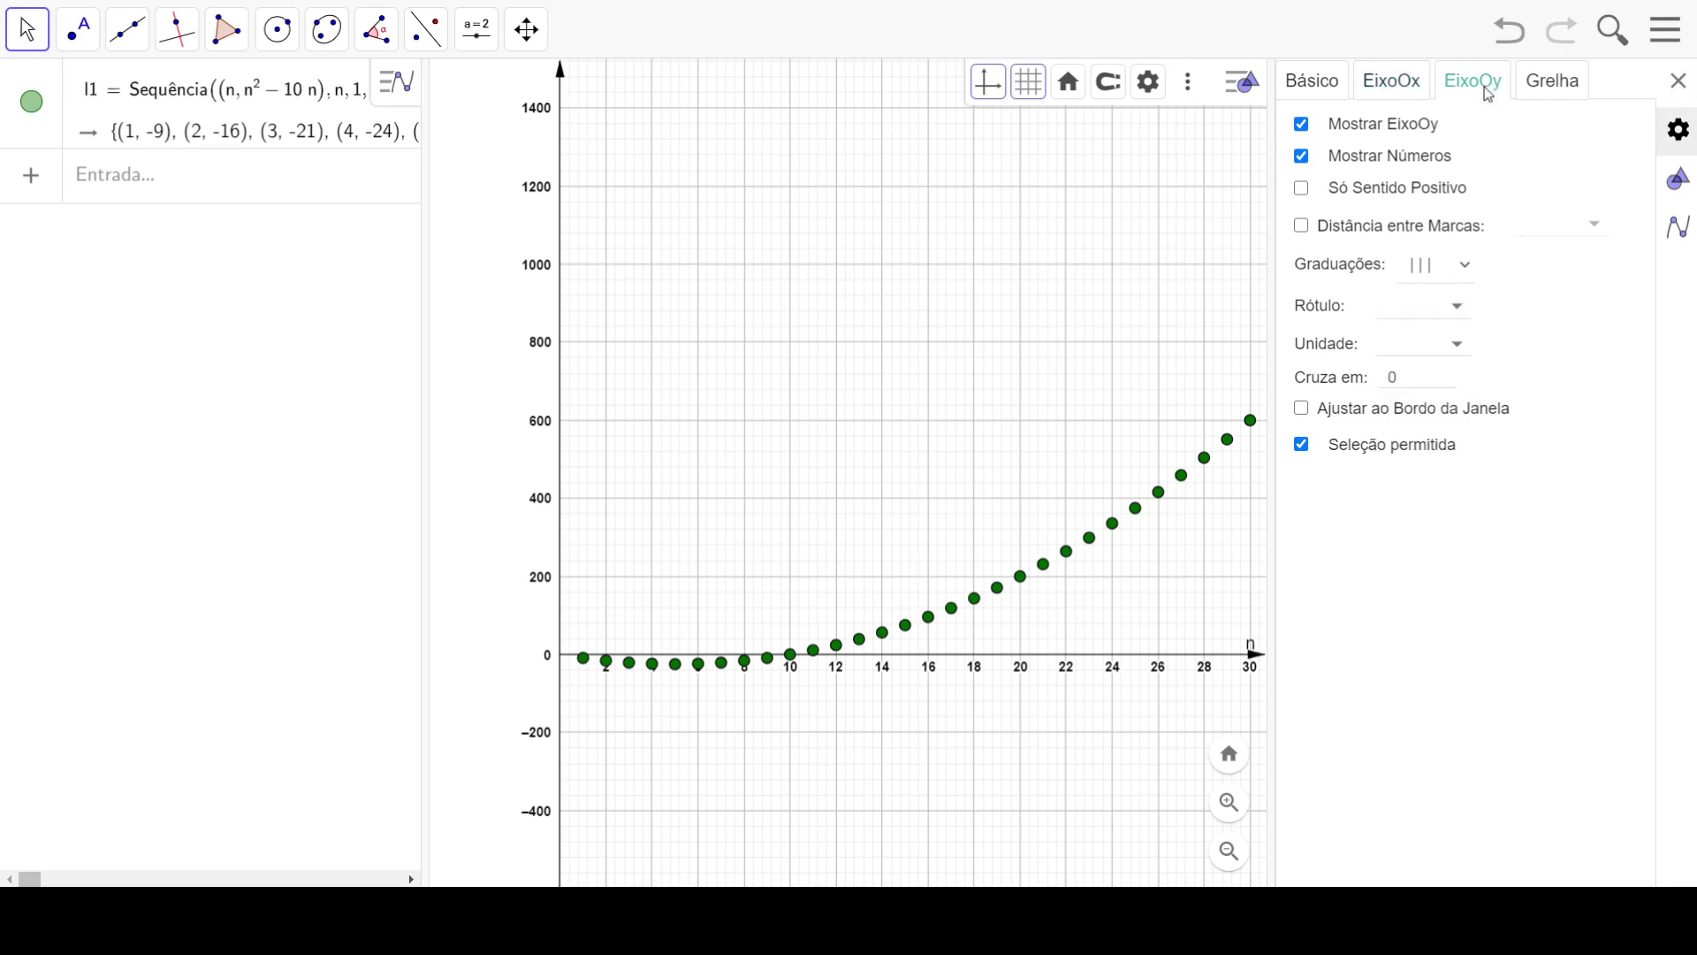
click(1304, 190)
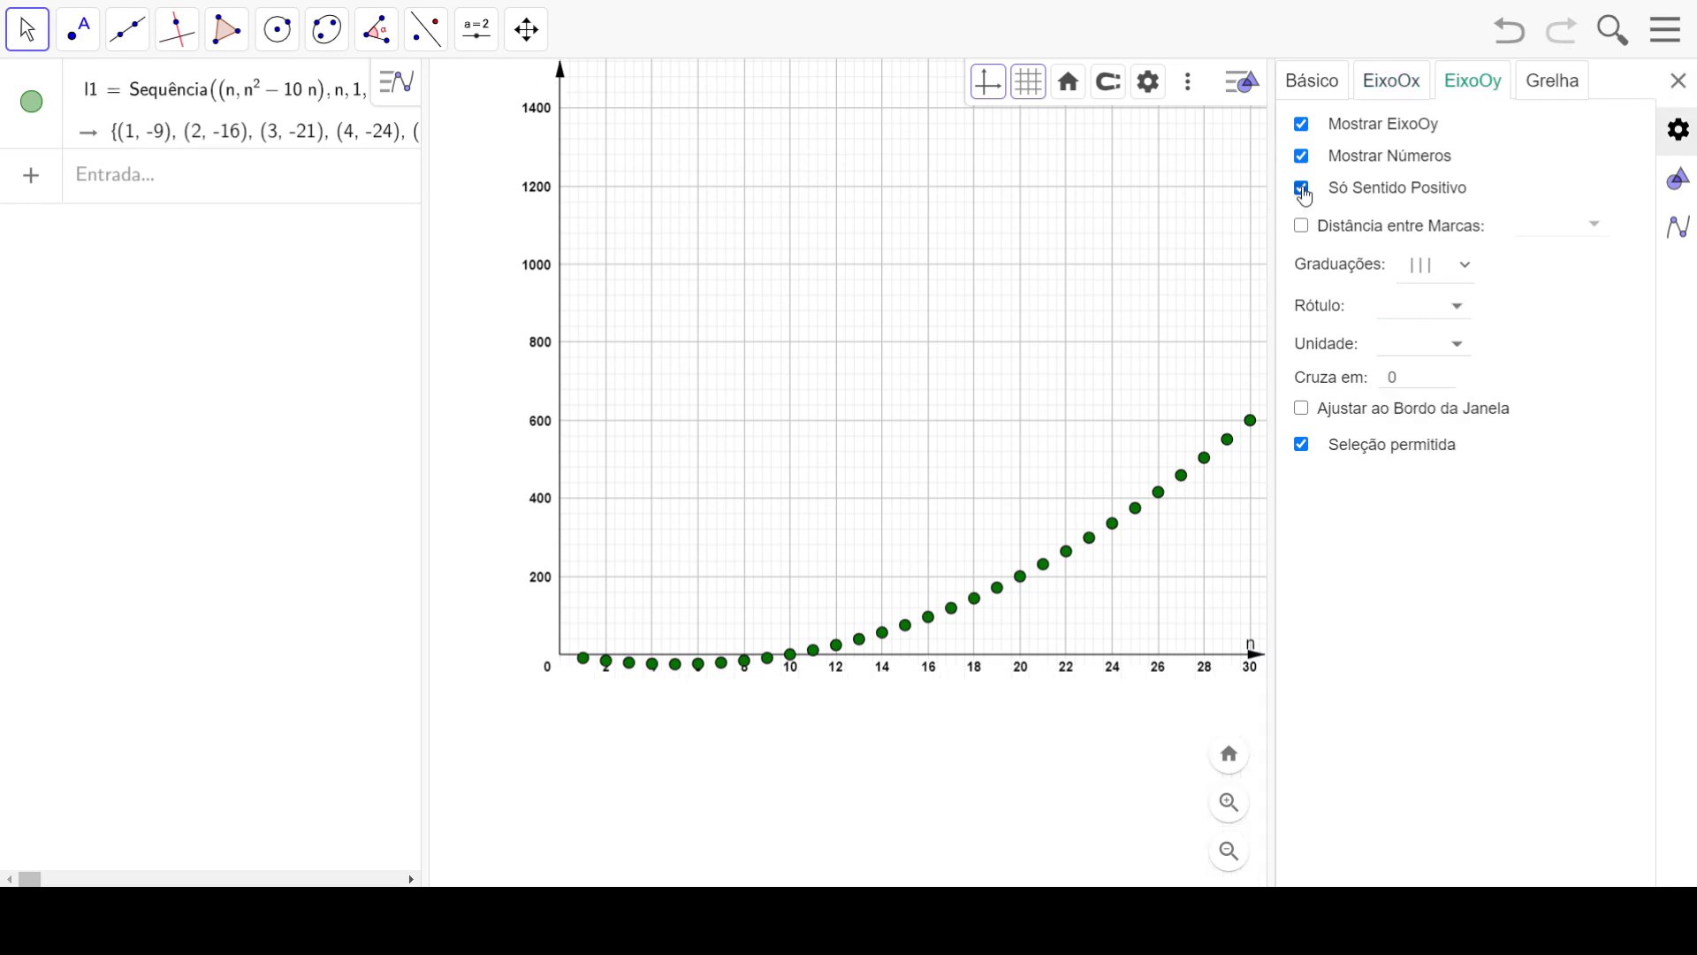
click(1304, 190)
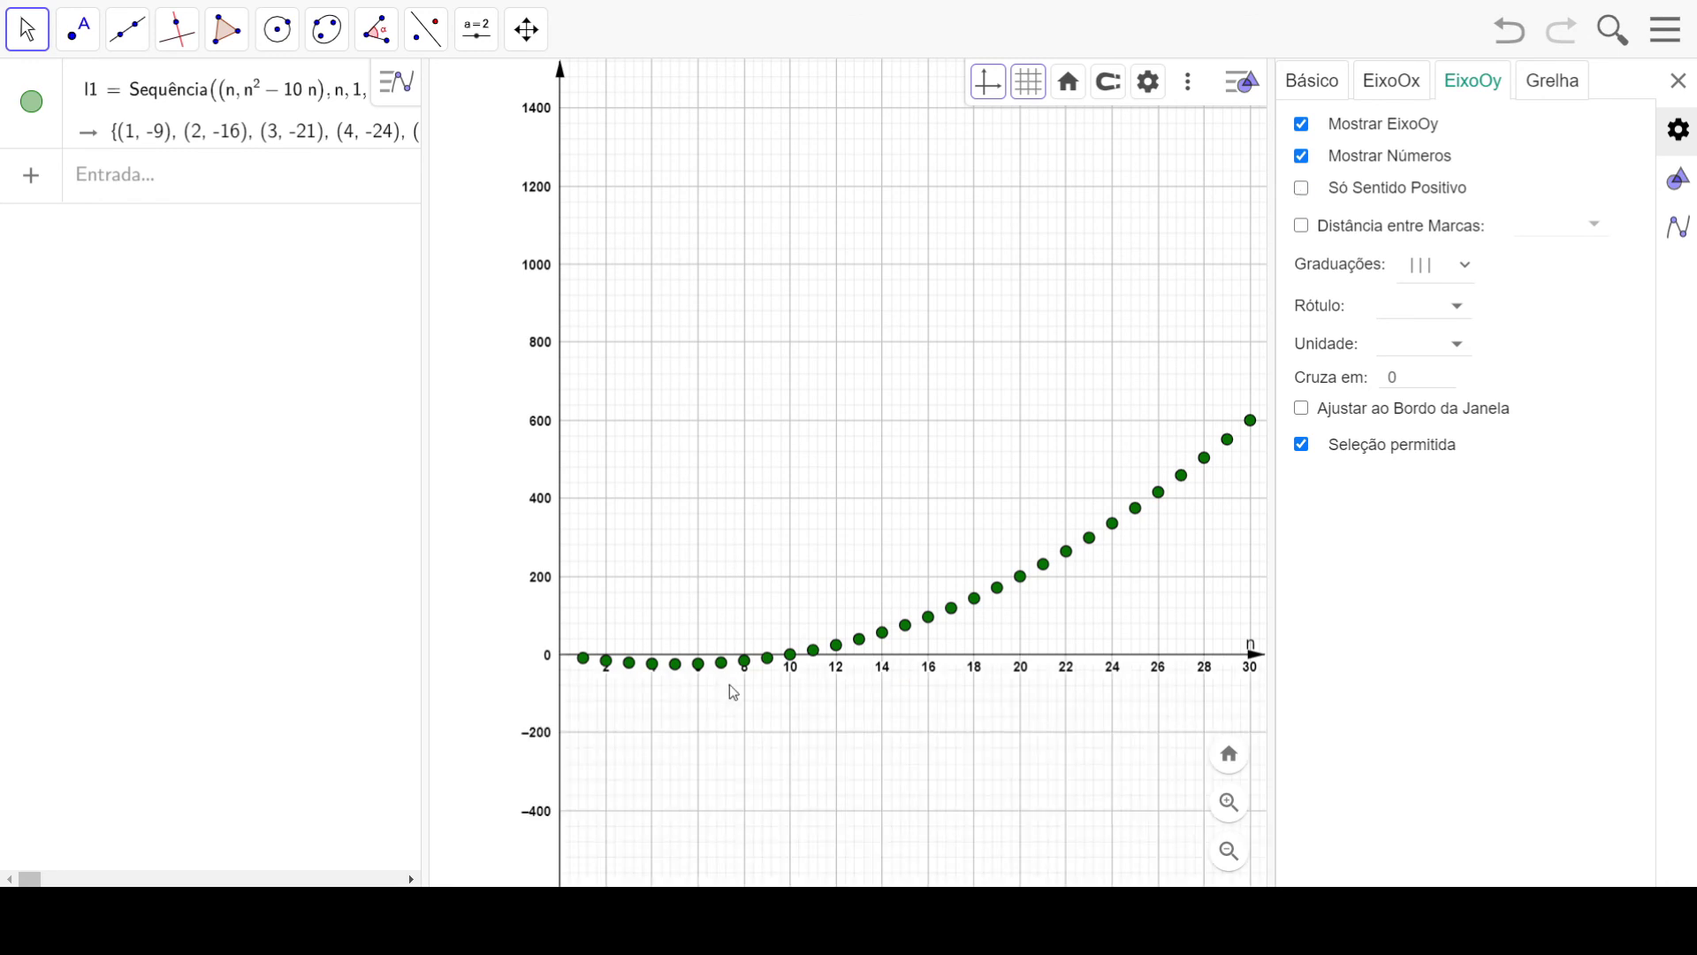
click(1400, 311)
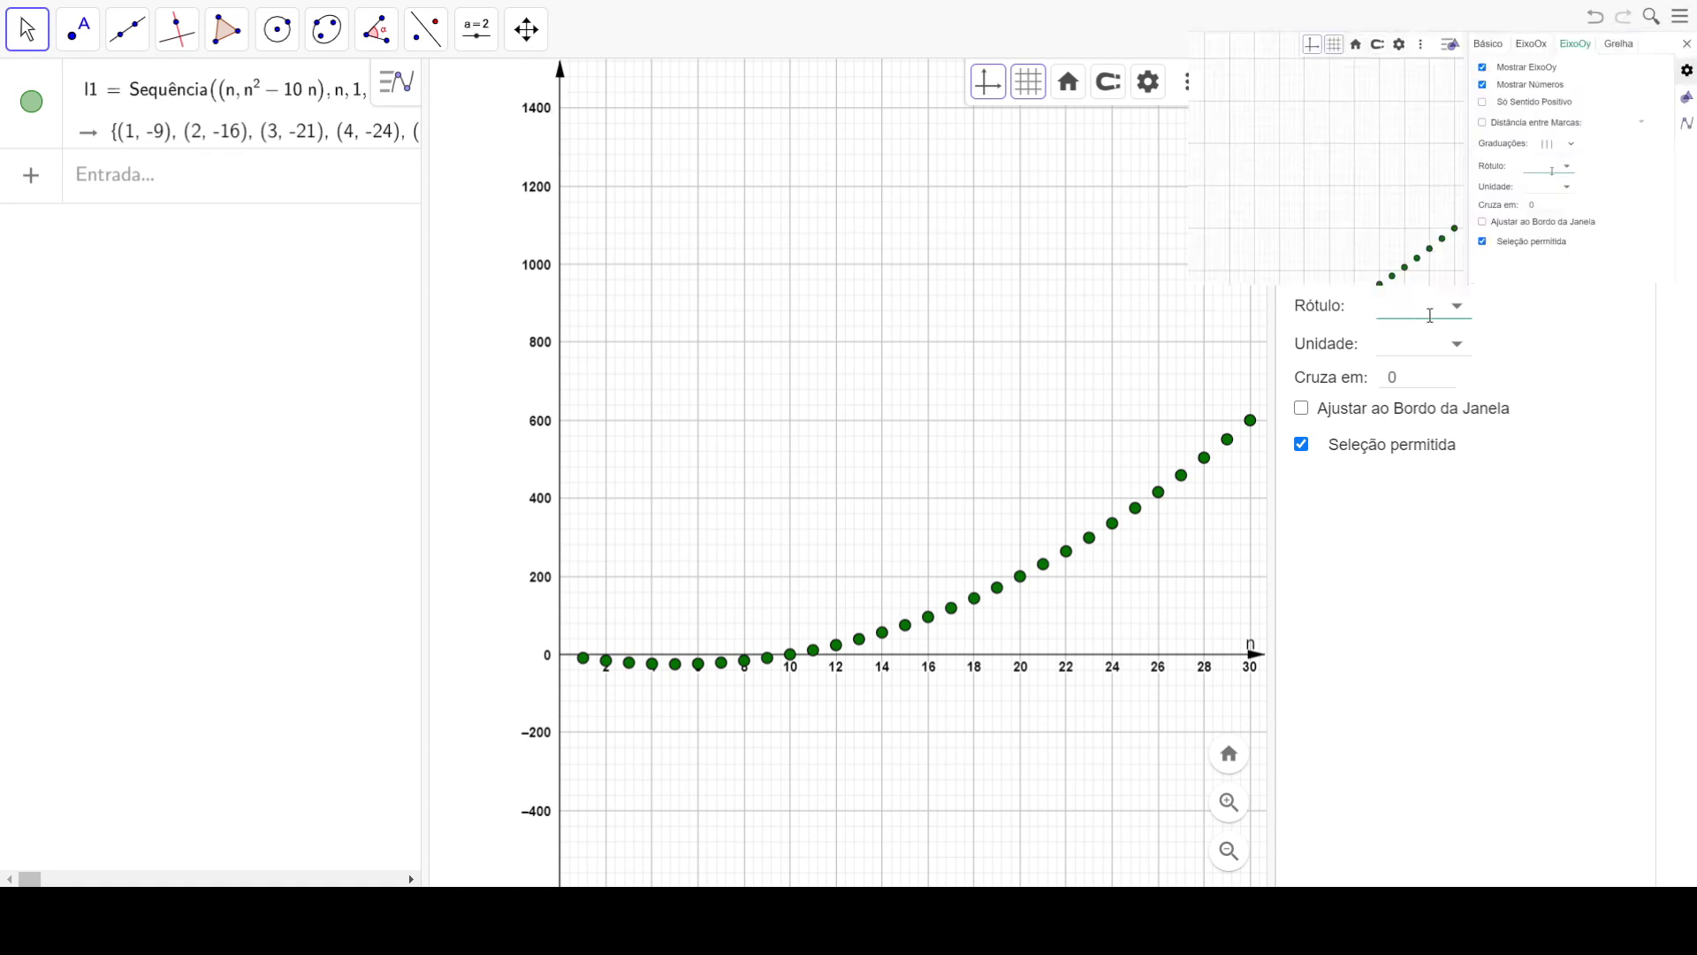
text(u)
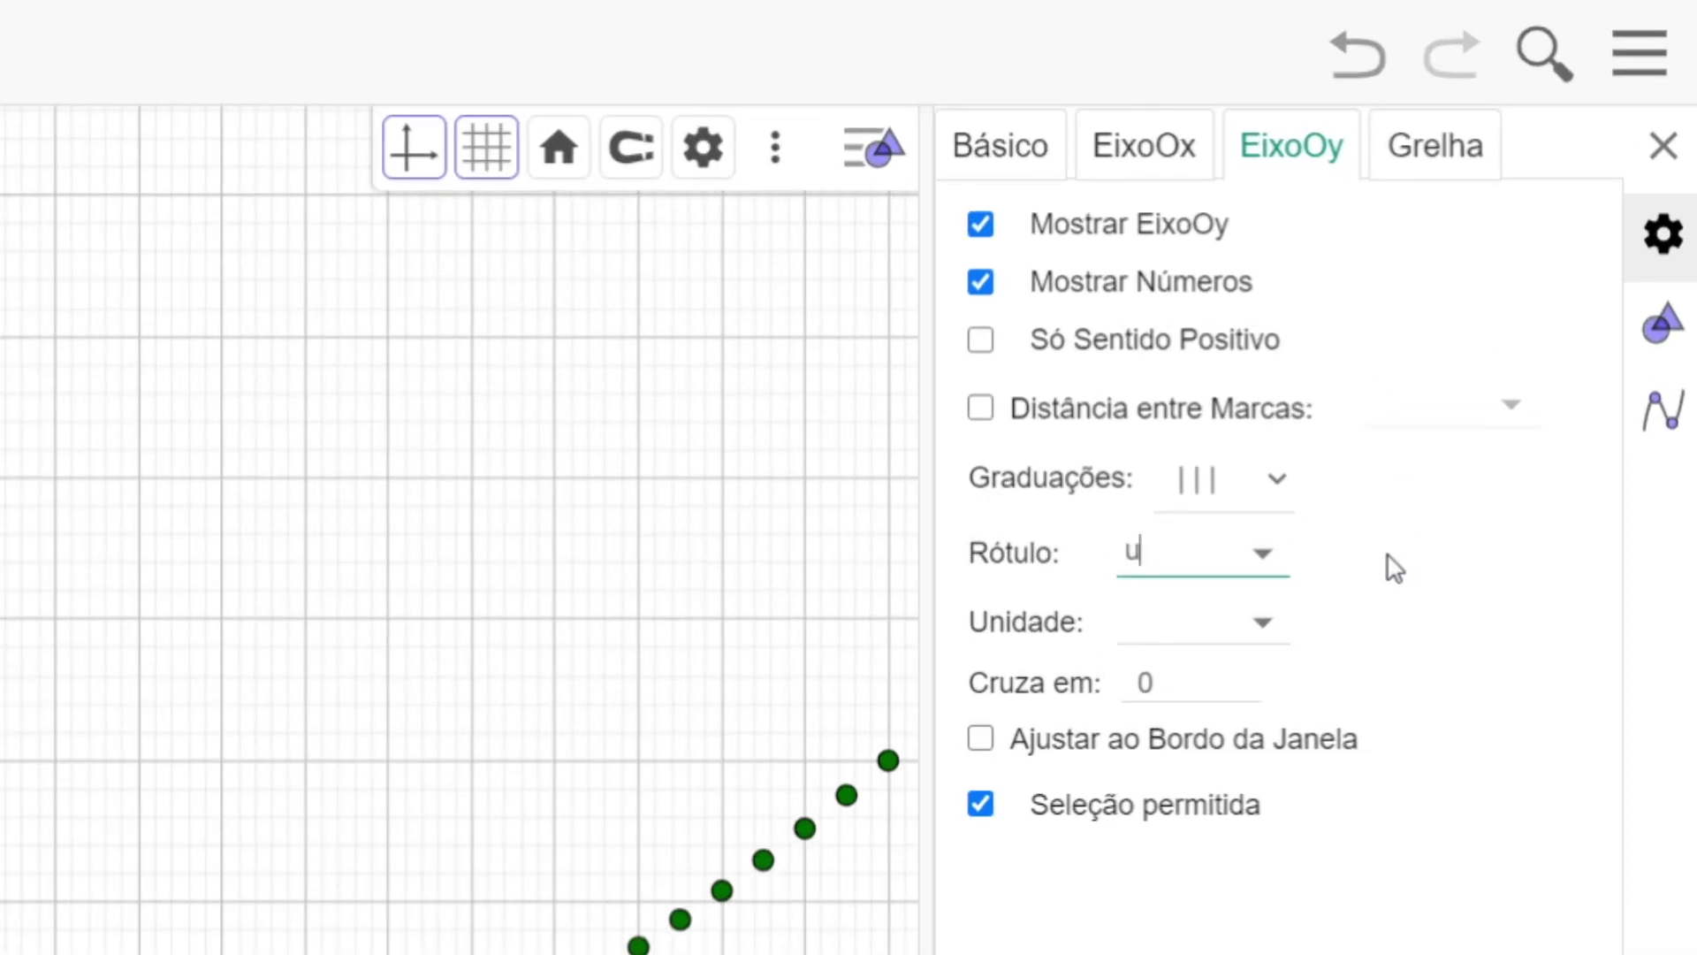
text(_)
text({})
text(n)
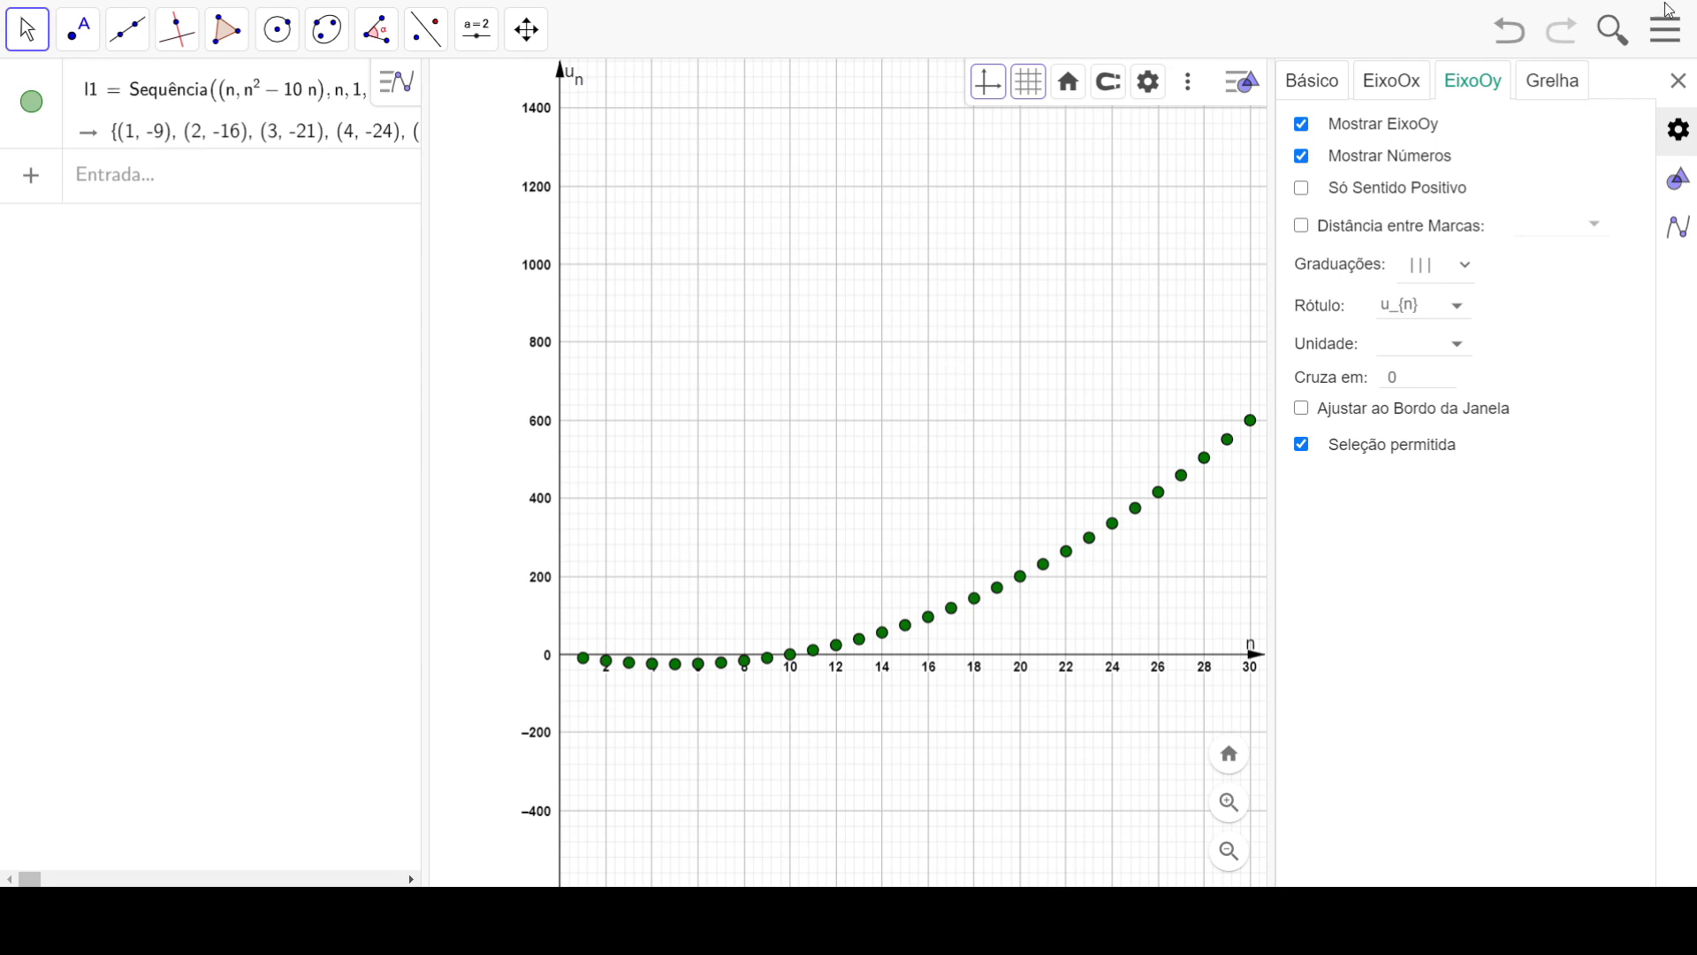
click(1678, 80)
Step: Set the global font size to 28 pt
drag(1095, 504, 826, 477)
scroll(720, 553, up, 2)
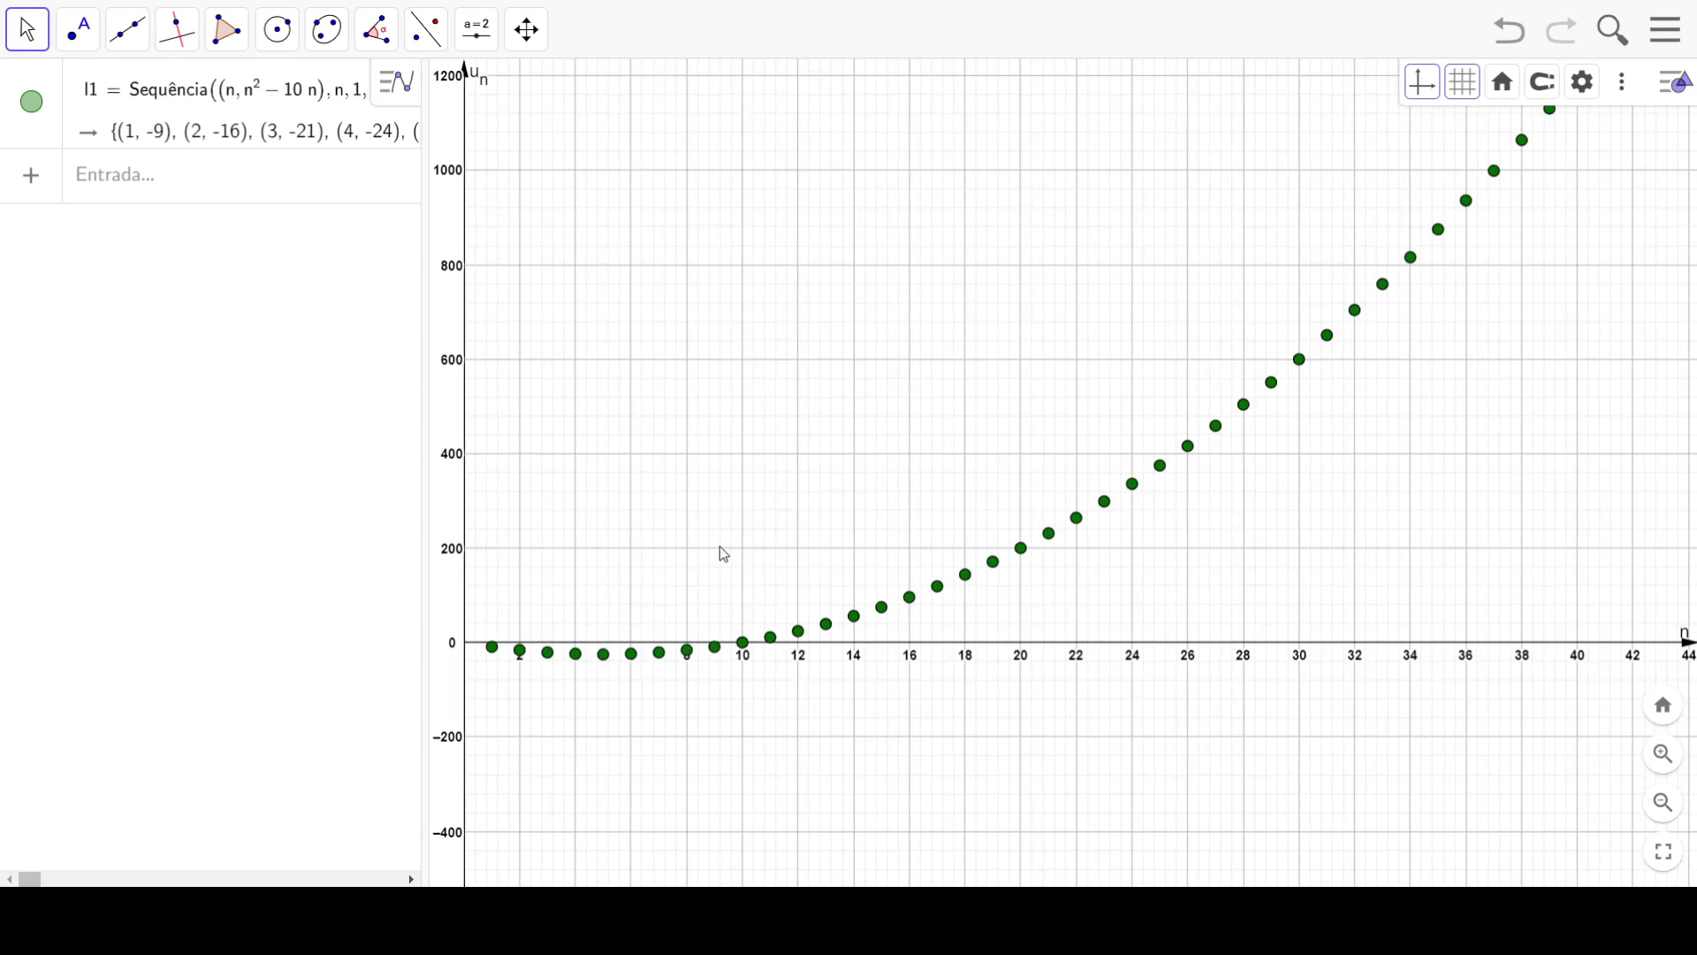
drag(801, 477, 842, 478)
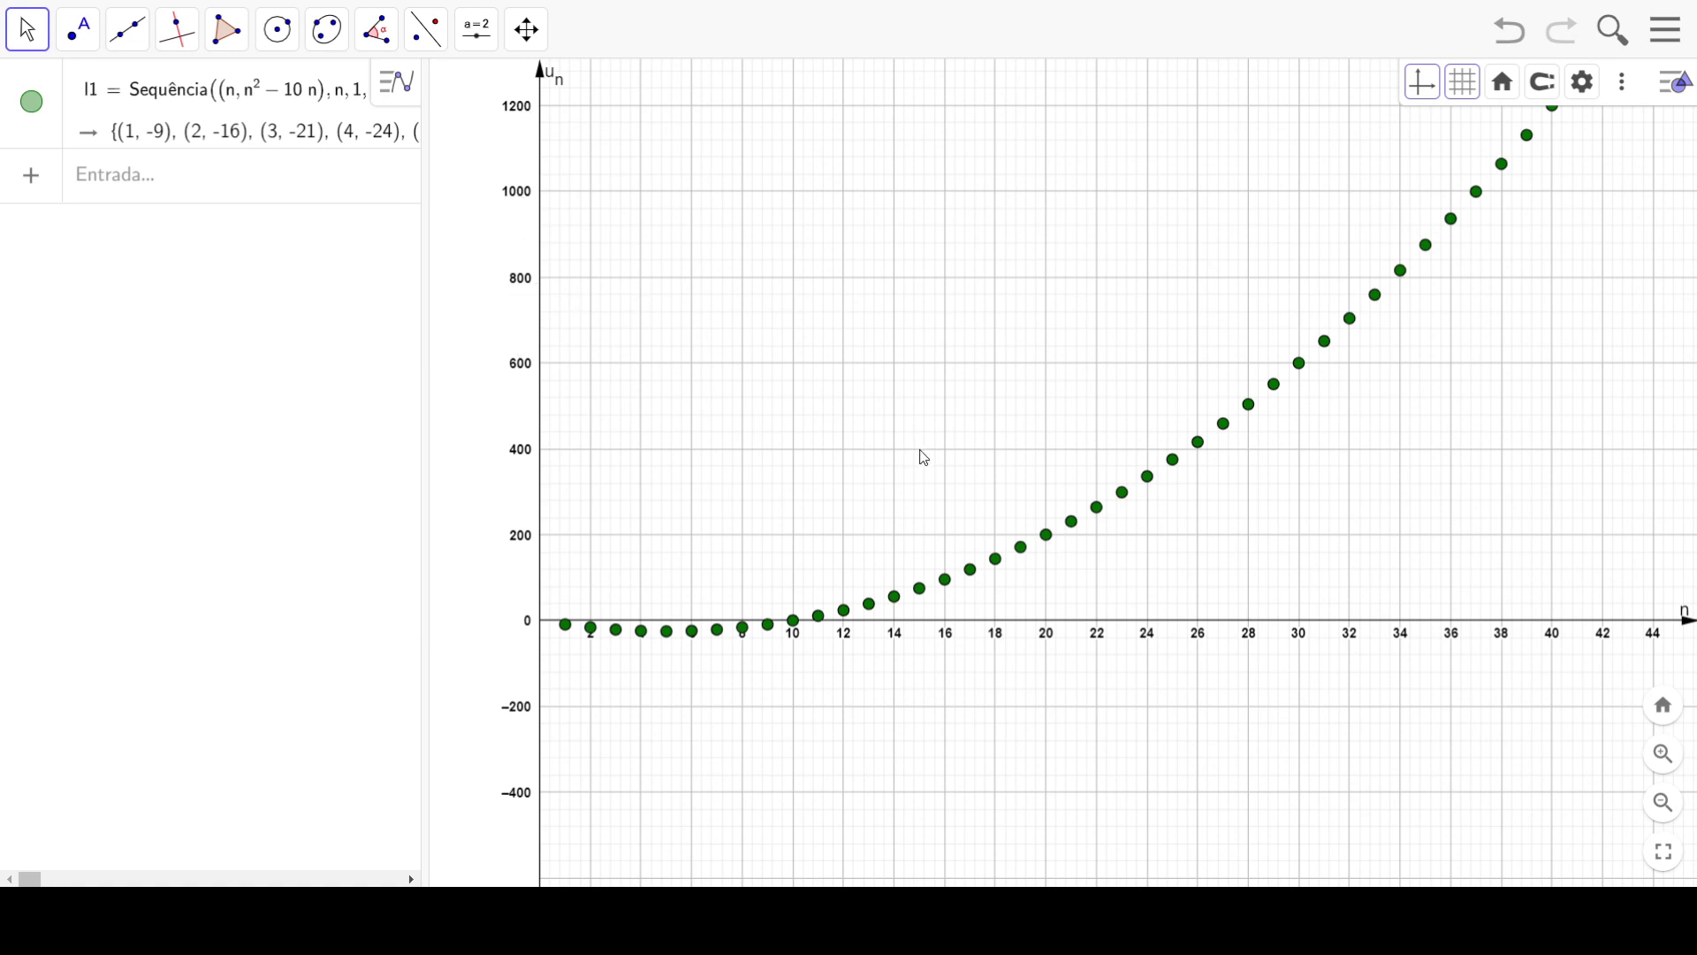
click(1596, 93)
click(1311, 104)
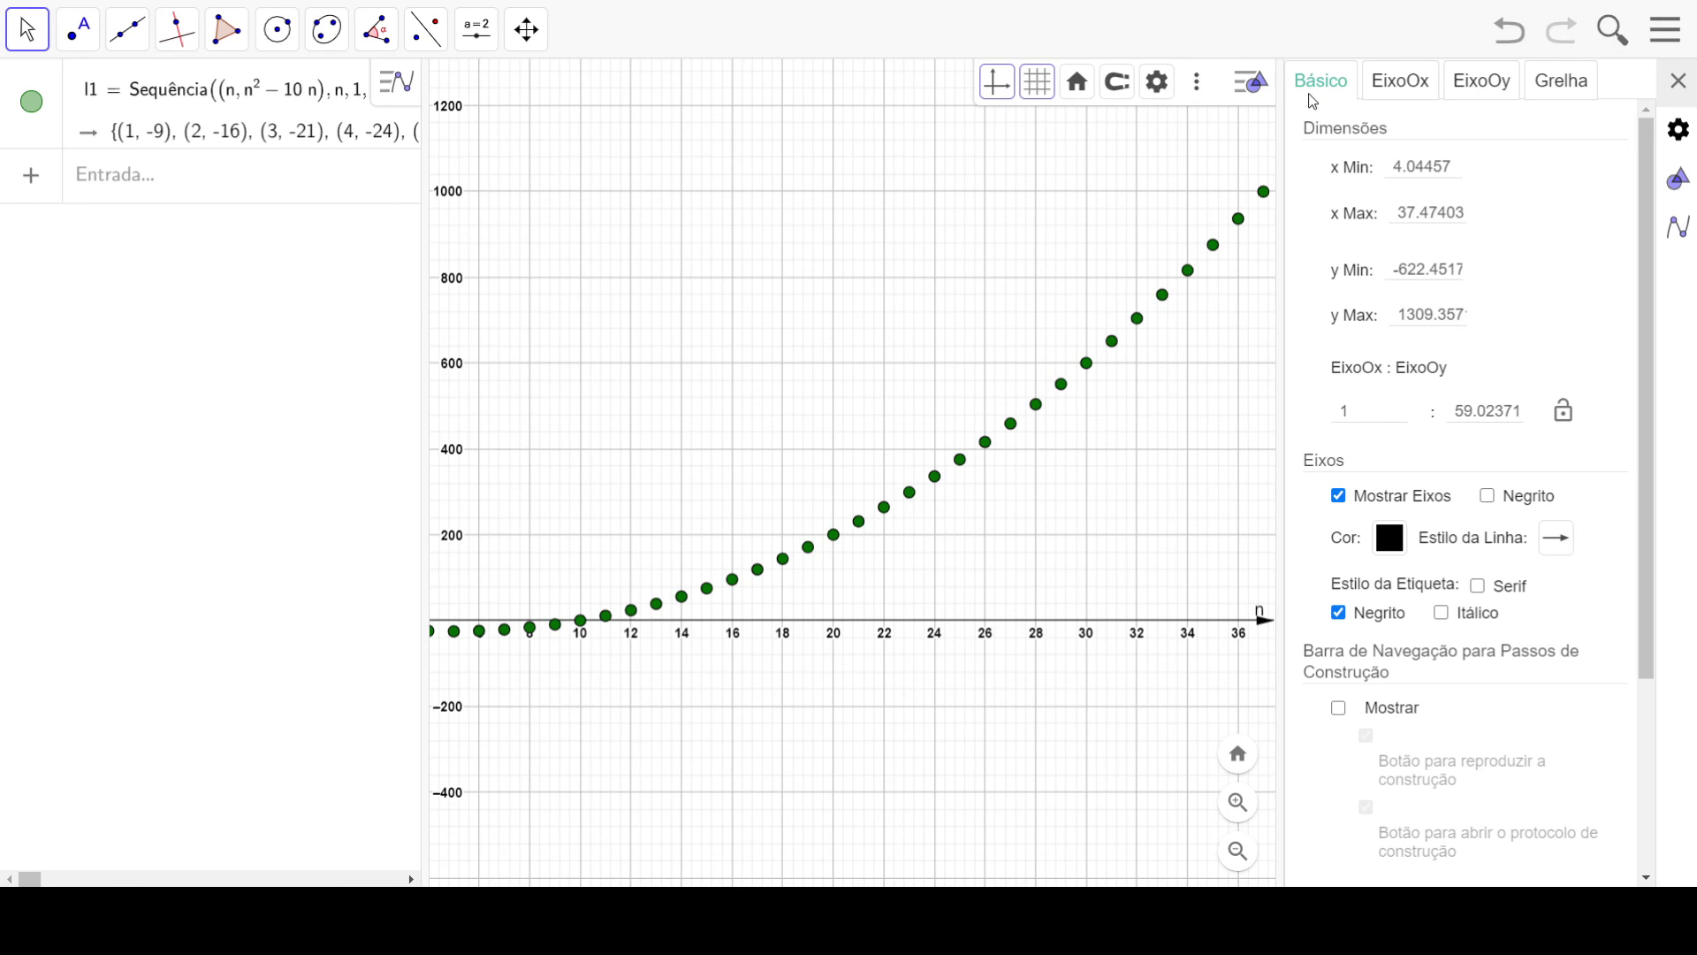
click(1685, 149)
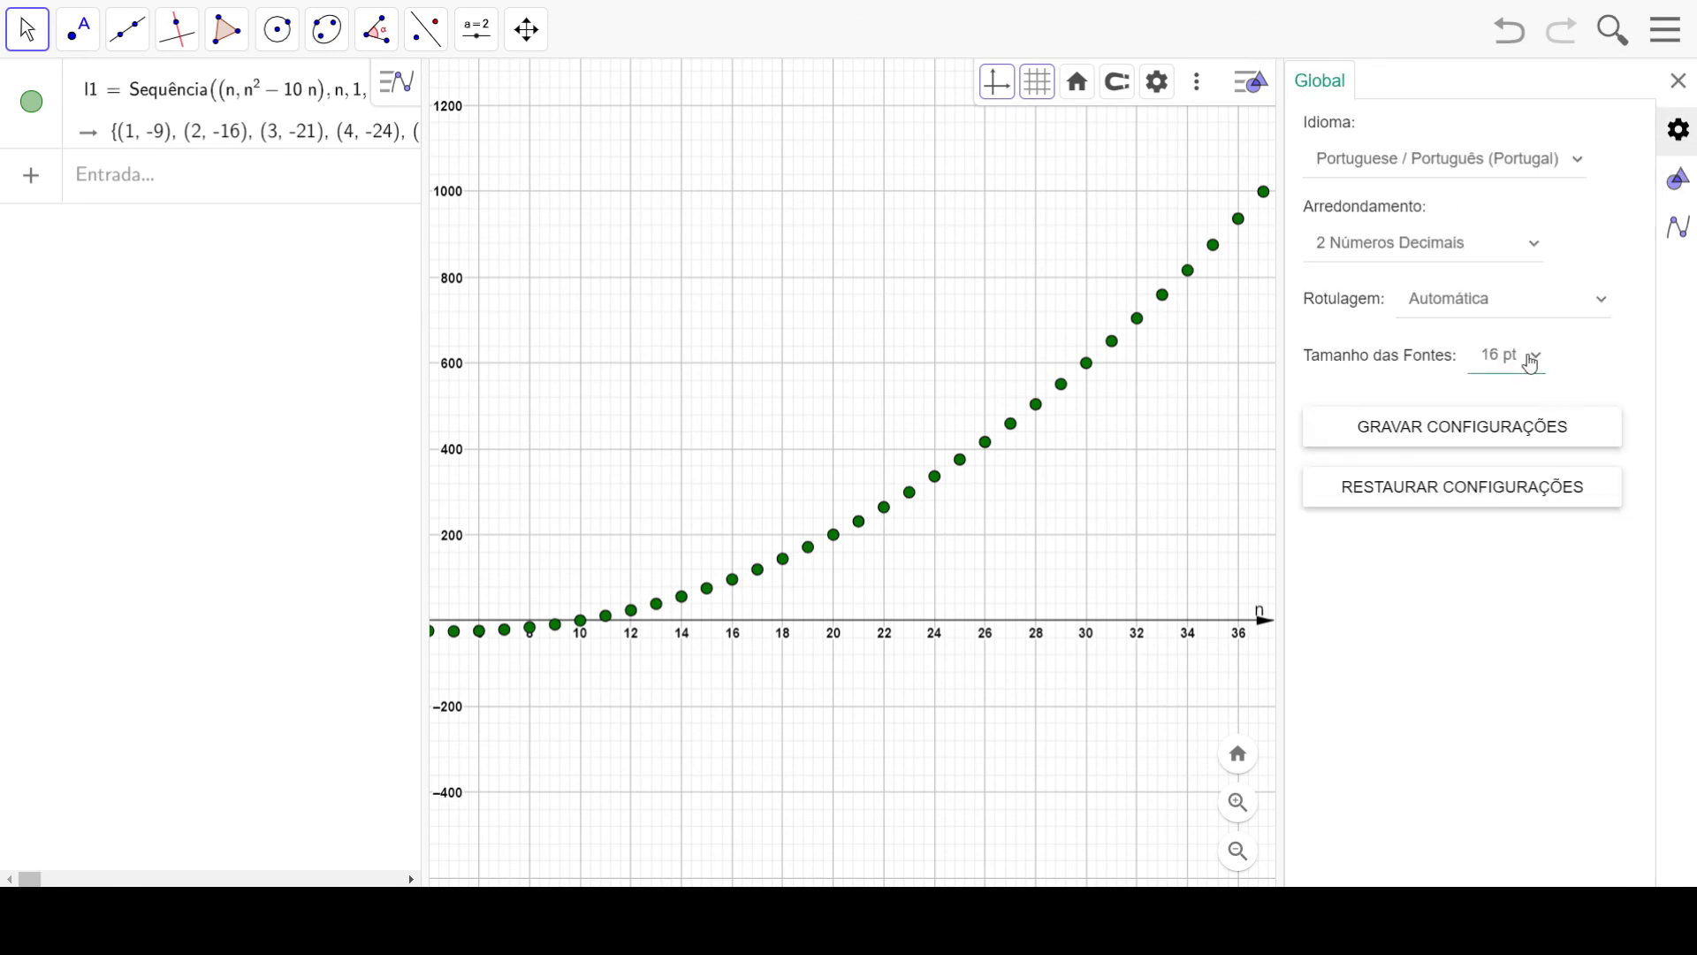
drag(766, 397, 888, 392)
click(1673, 141)
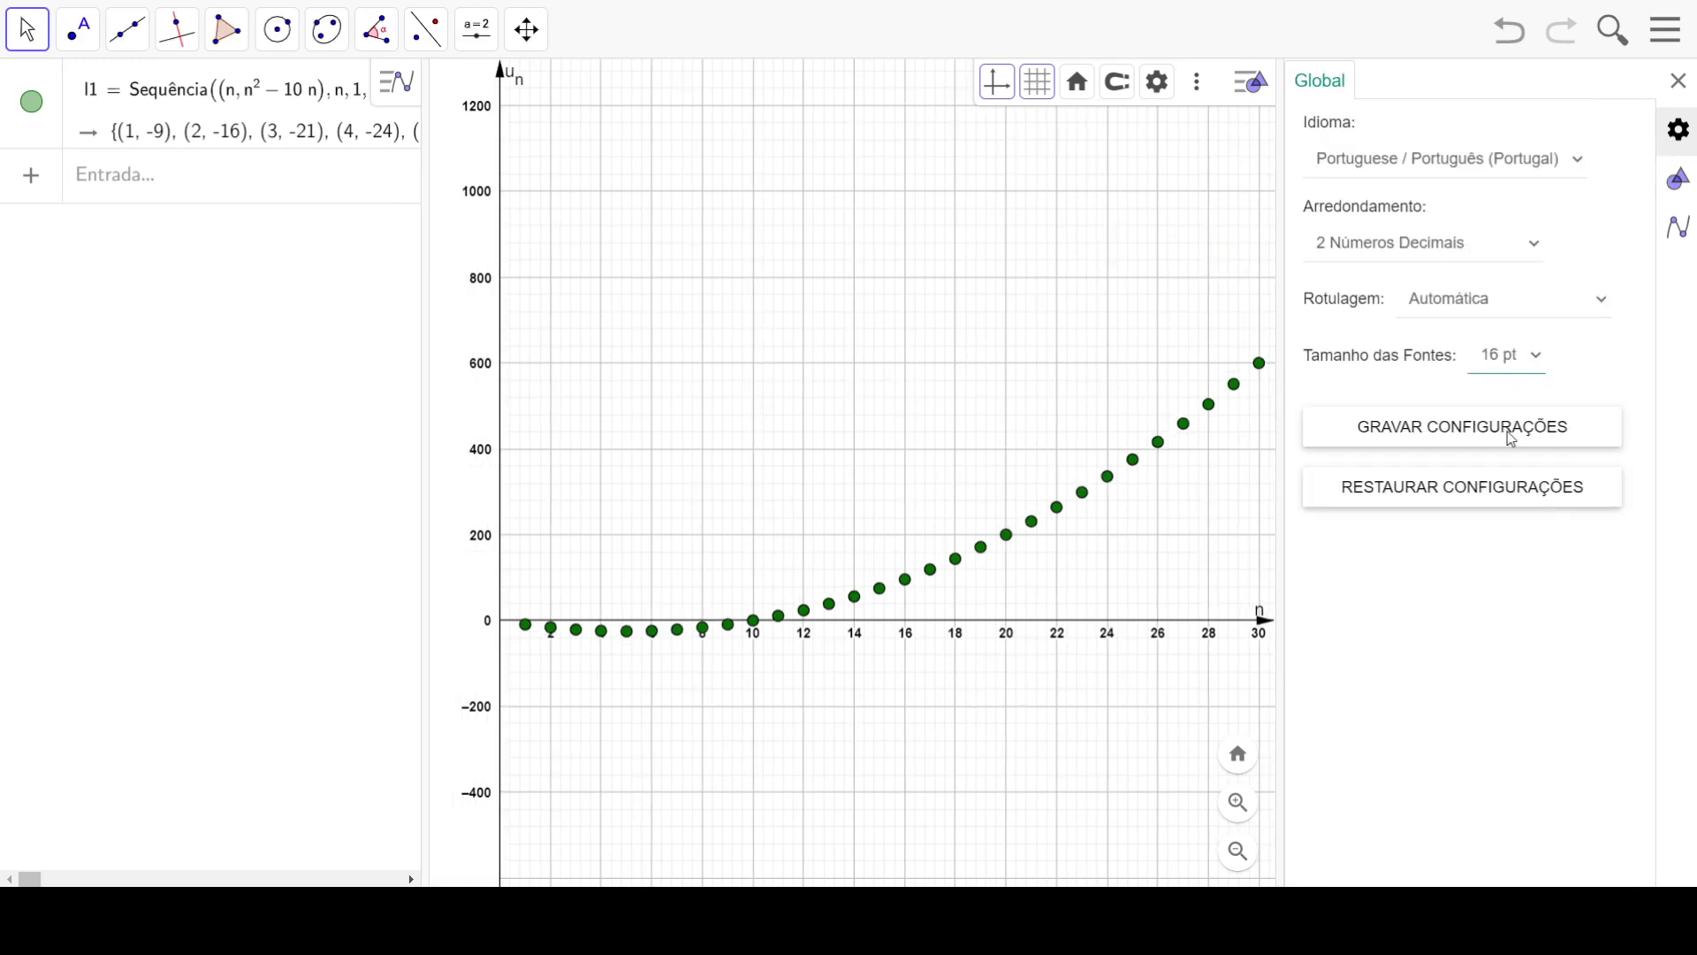
click(1503, 496)
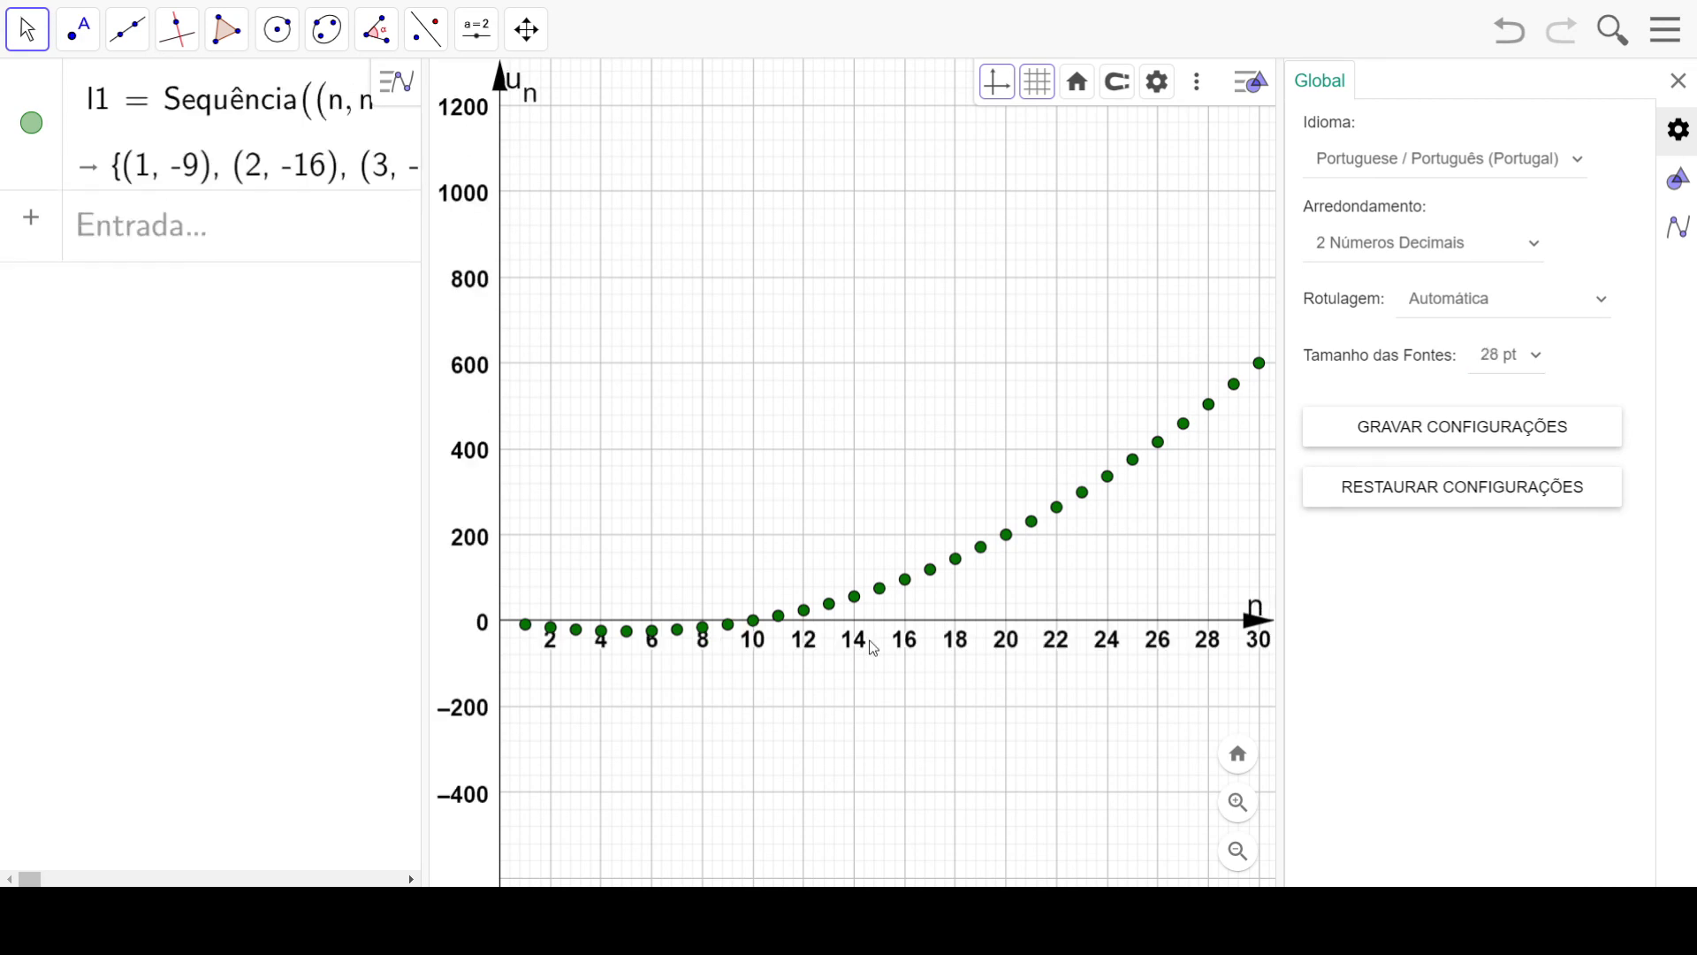
click(1677, 82)
Step: Format the points of sequence l1 as blue solid circles without an outline and make them slightly larger
click(1321, 482)
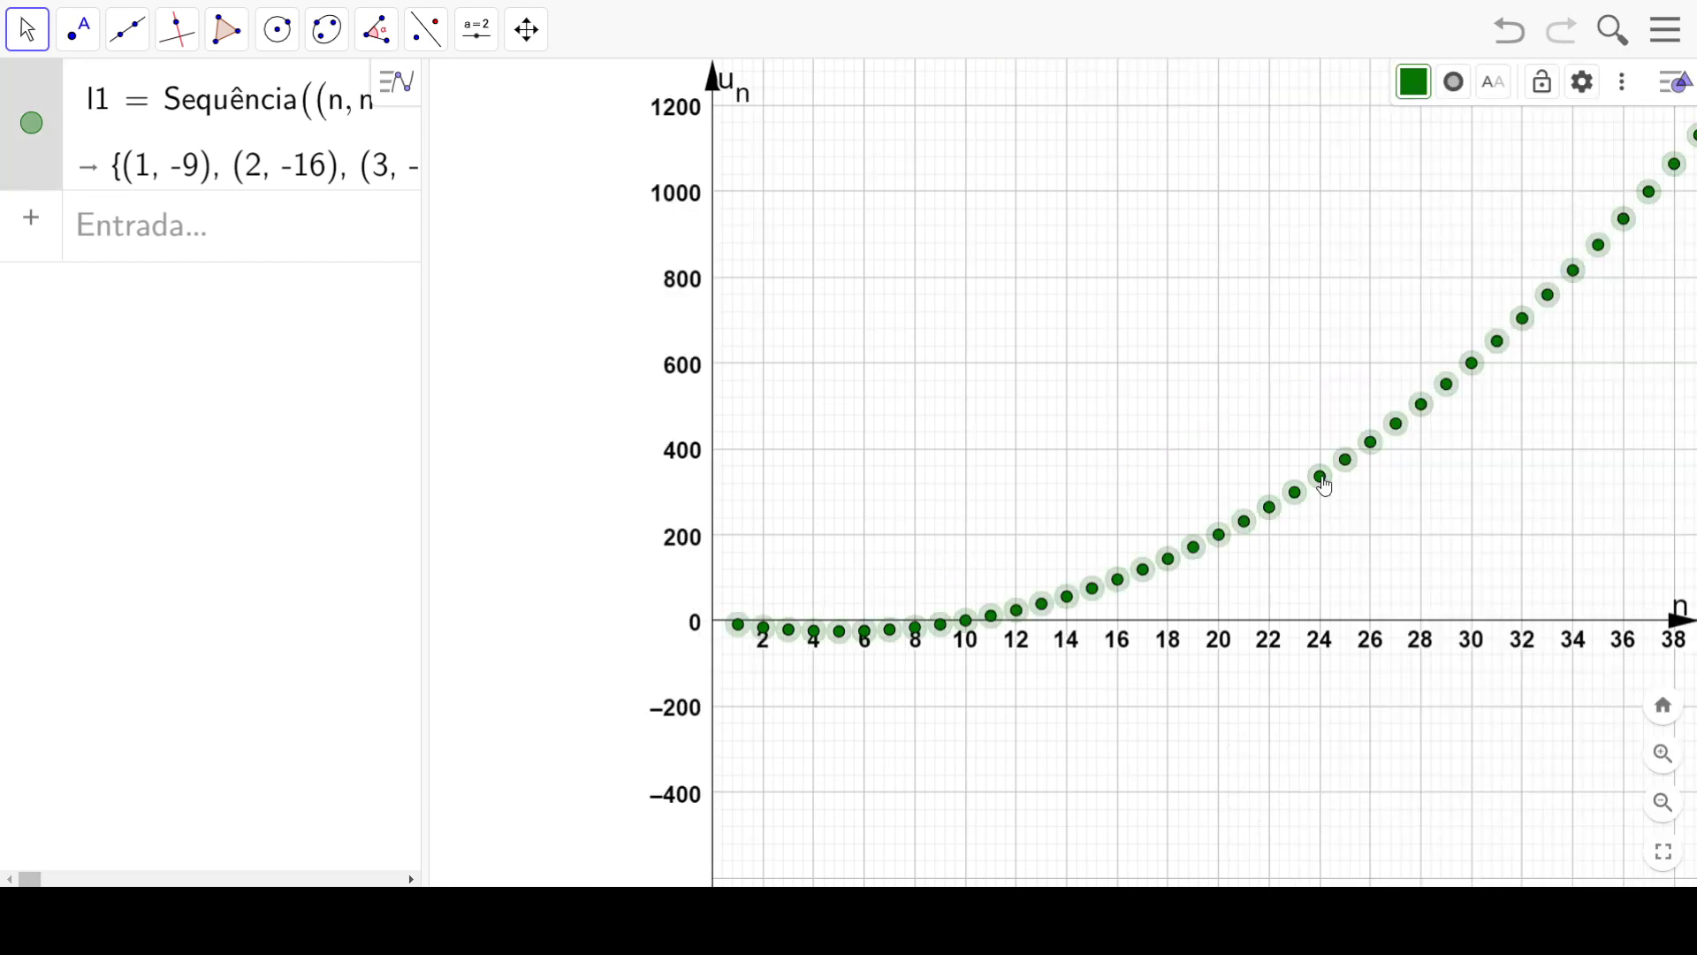
click(1449, 83)
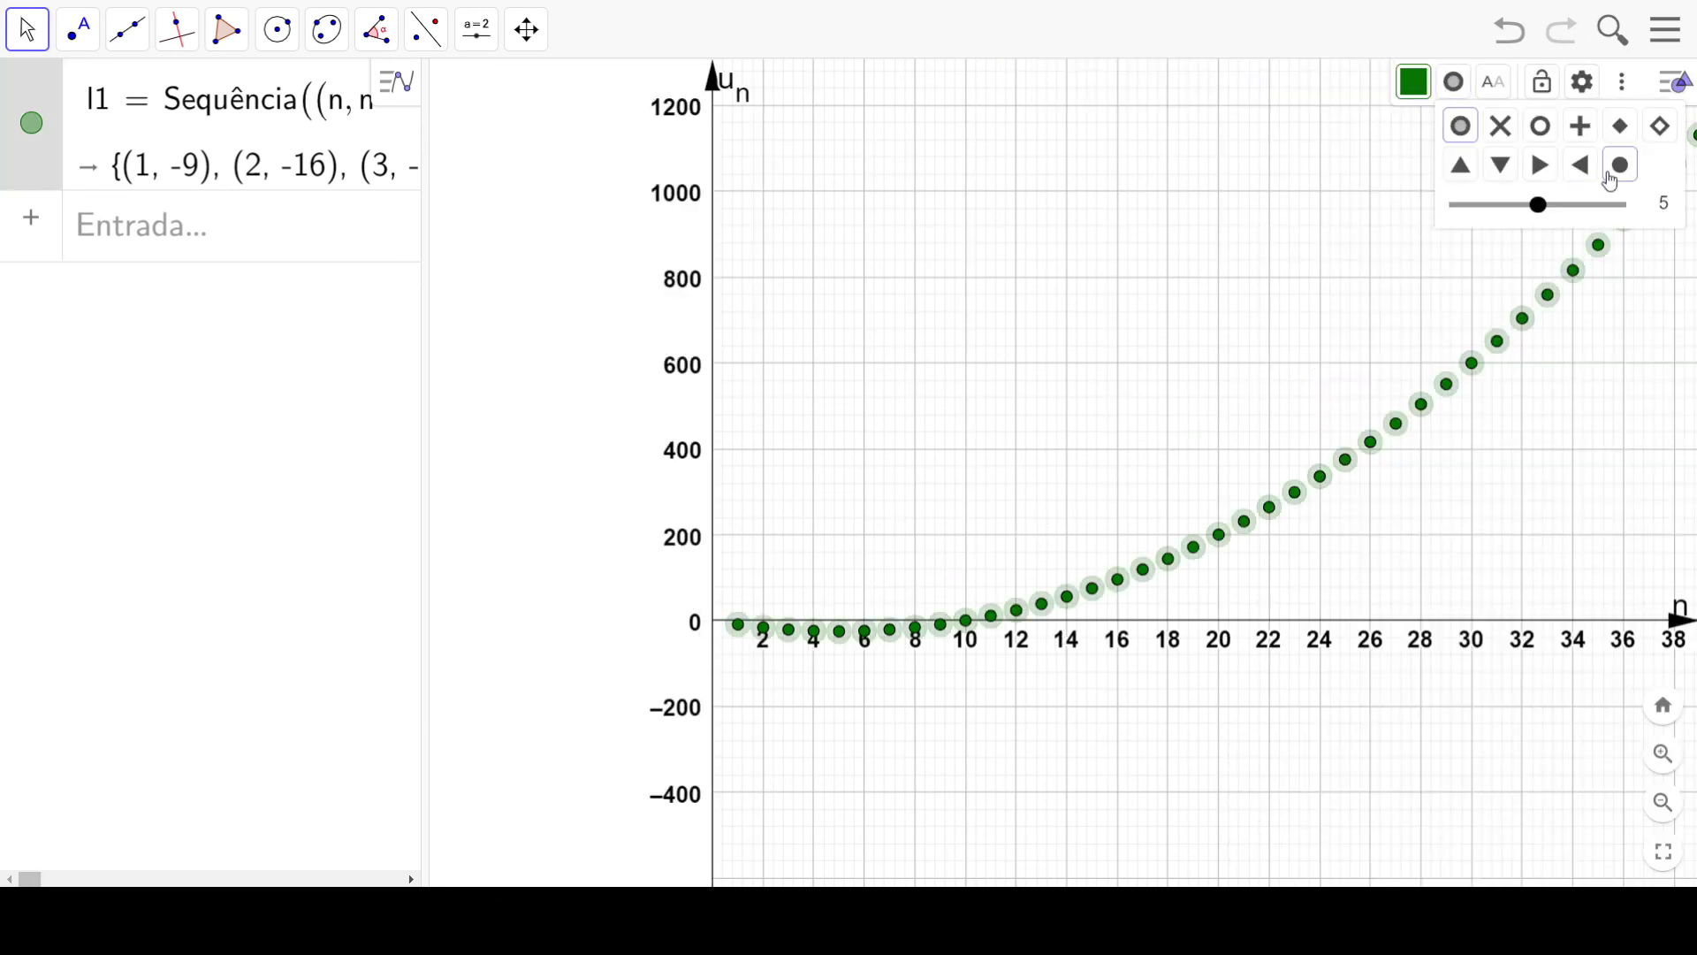
click(1453, 82)
click(1413, 88)
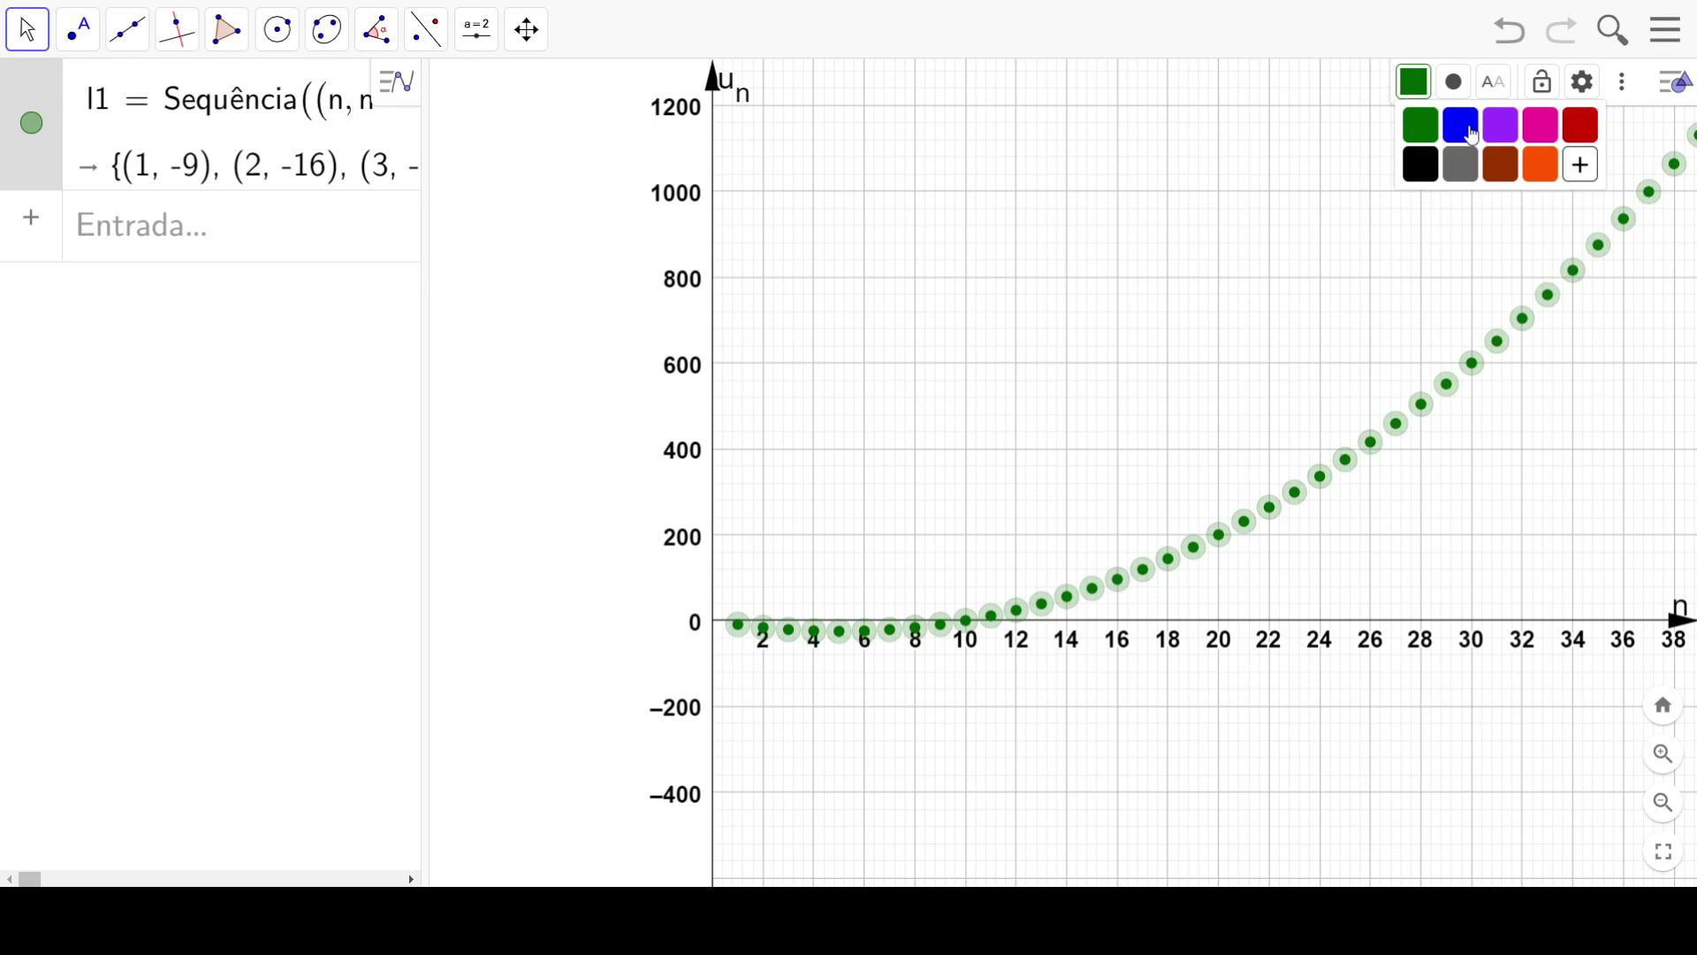
click(1461, 129)
click(1453, 82)
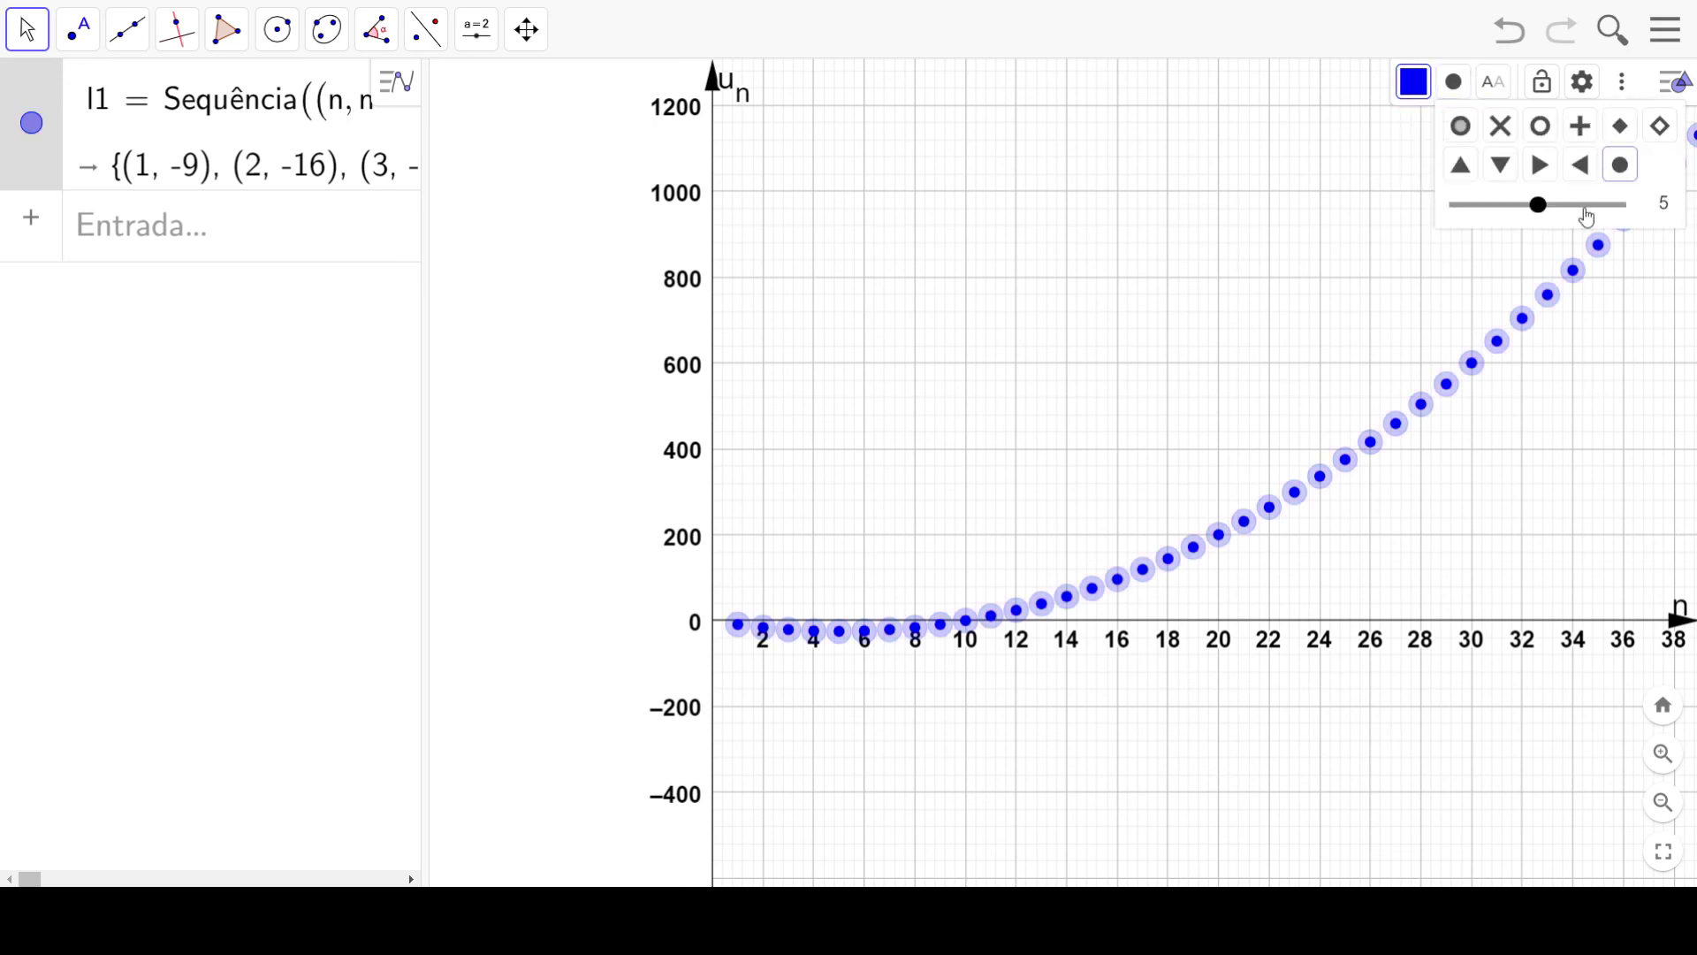
drag(1536, 205, 1553, 219)
click(1082, 451)
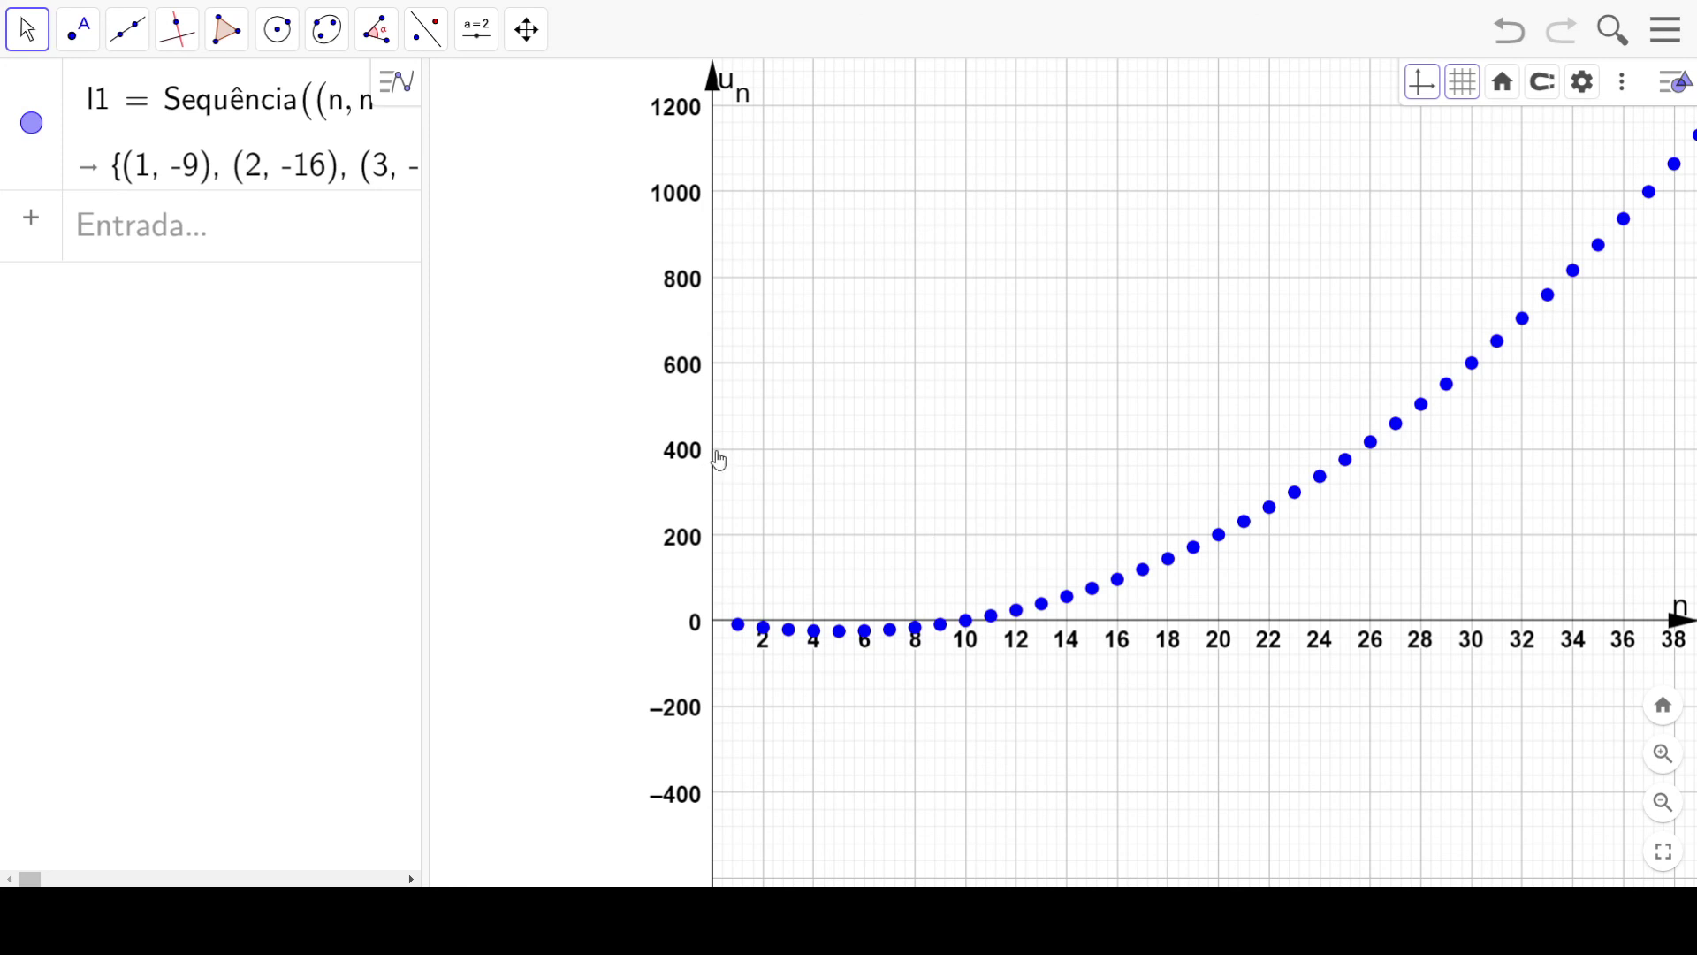
Step: Stretch the y-axis scale to numbered marks every 100 units and enlarge the view of the sequence's points
drag(712, 460, 716, 337)
scroll(968, 478, up, 1)
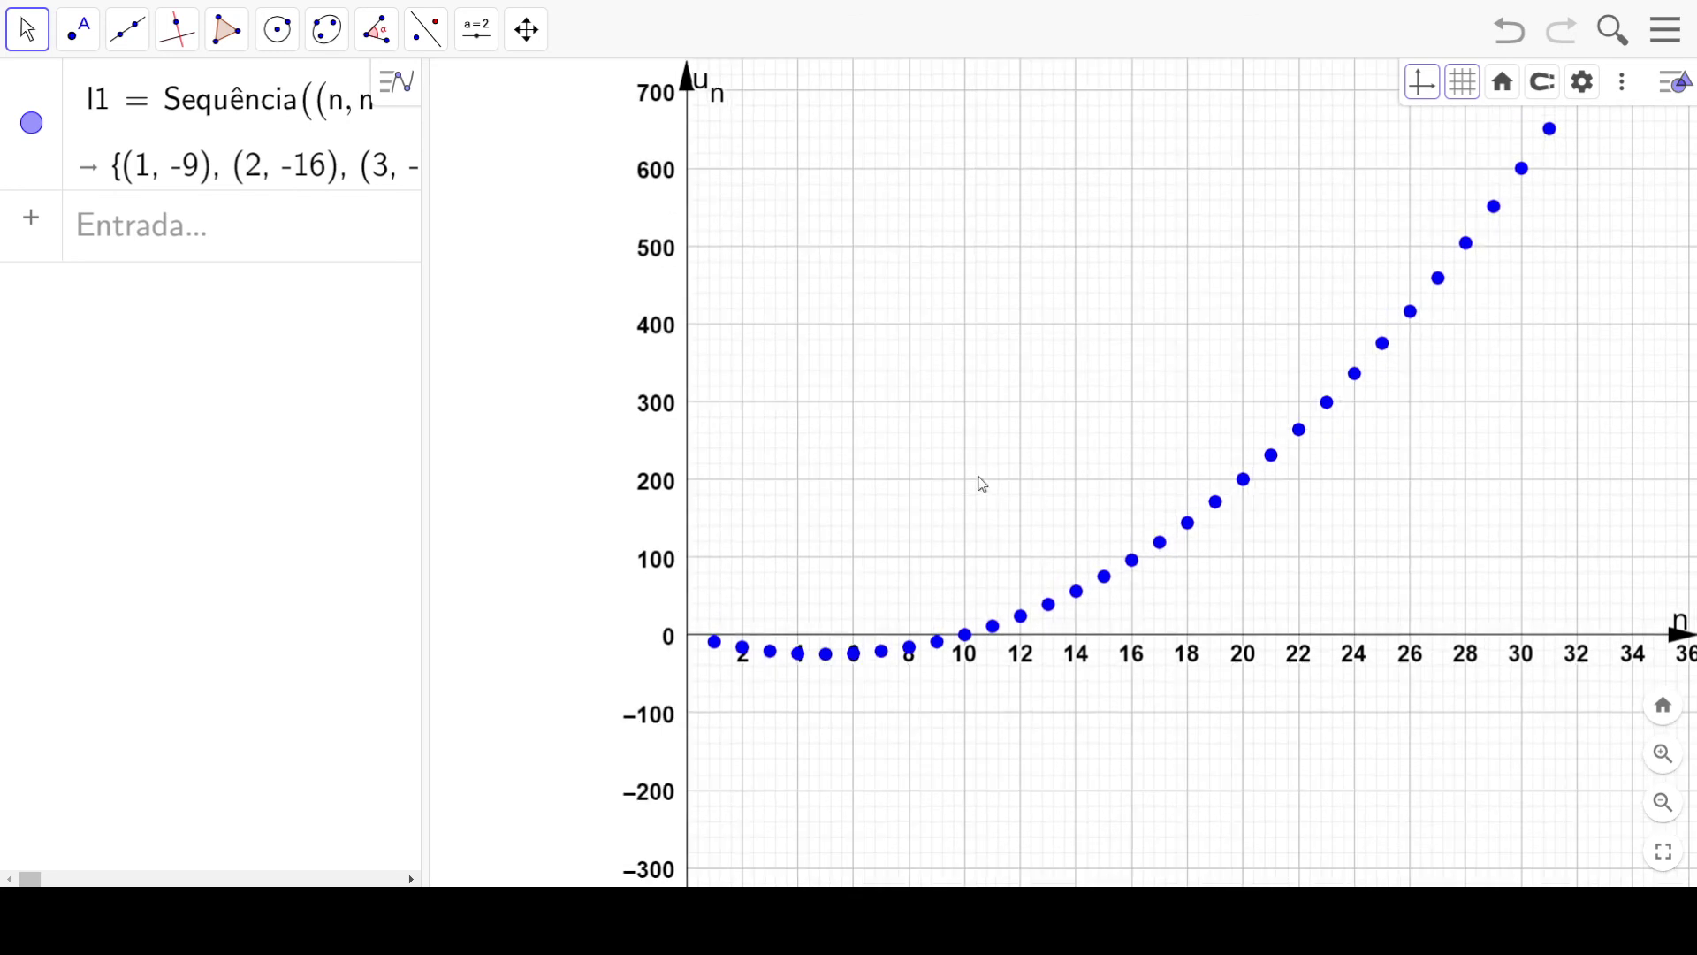